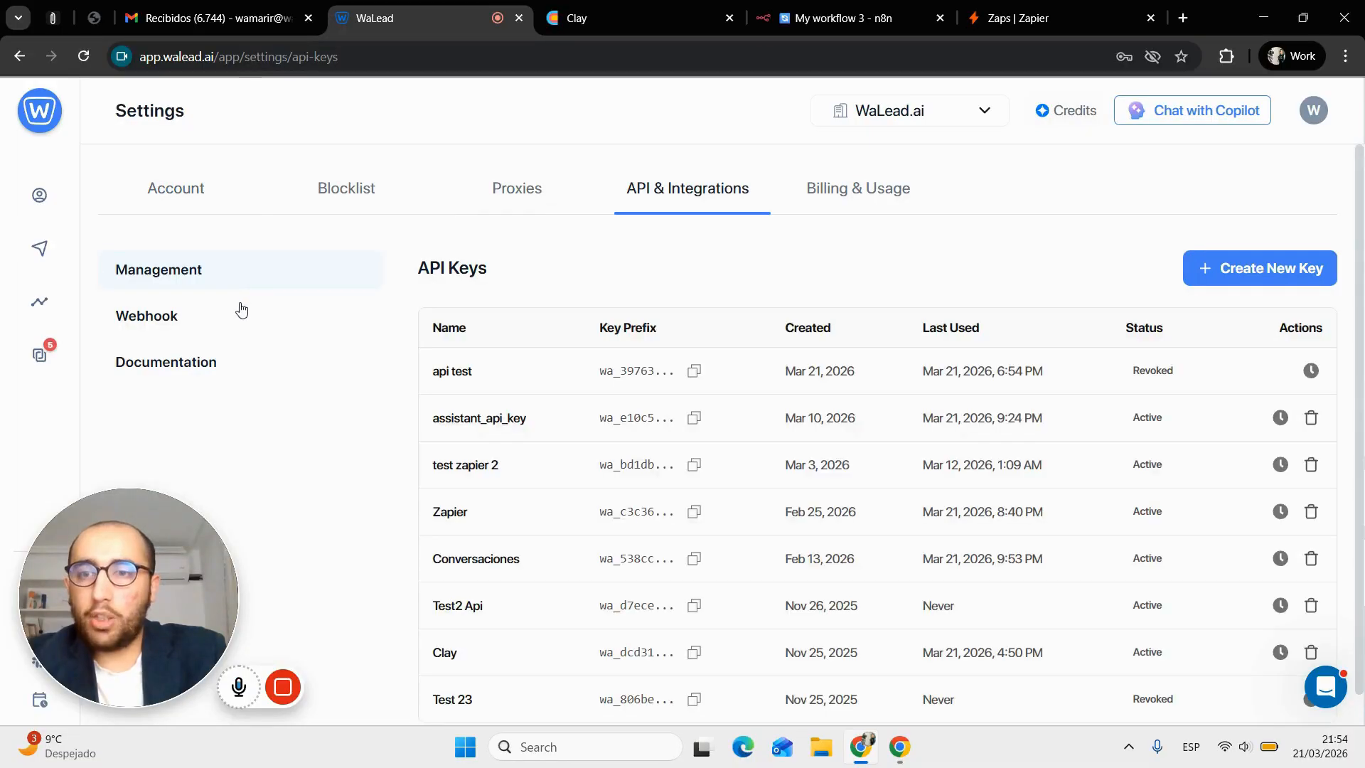
# Open the webhook subscriptions list under Settings' API & Integrations
pyautogui.click(237, 306)
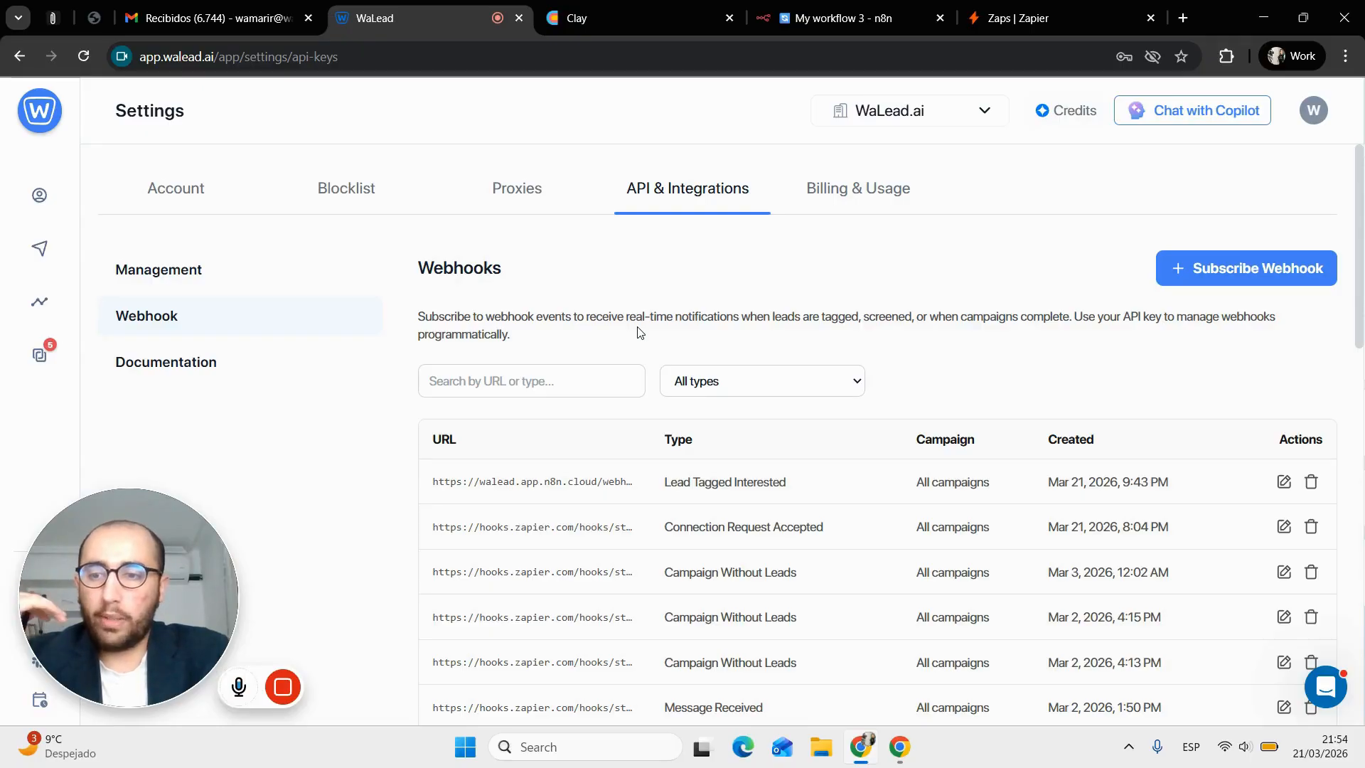
# Browse the Subscribe Webhook event types, cancel without saving, and go to Campaigns
pyautogui.click(1227, 280)
pyautogui.click(787, 409)
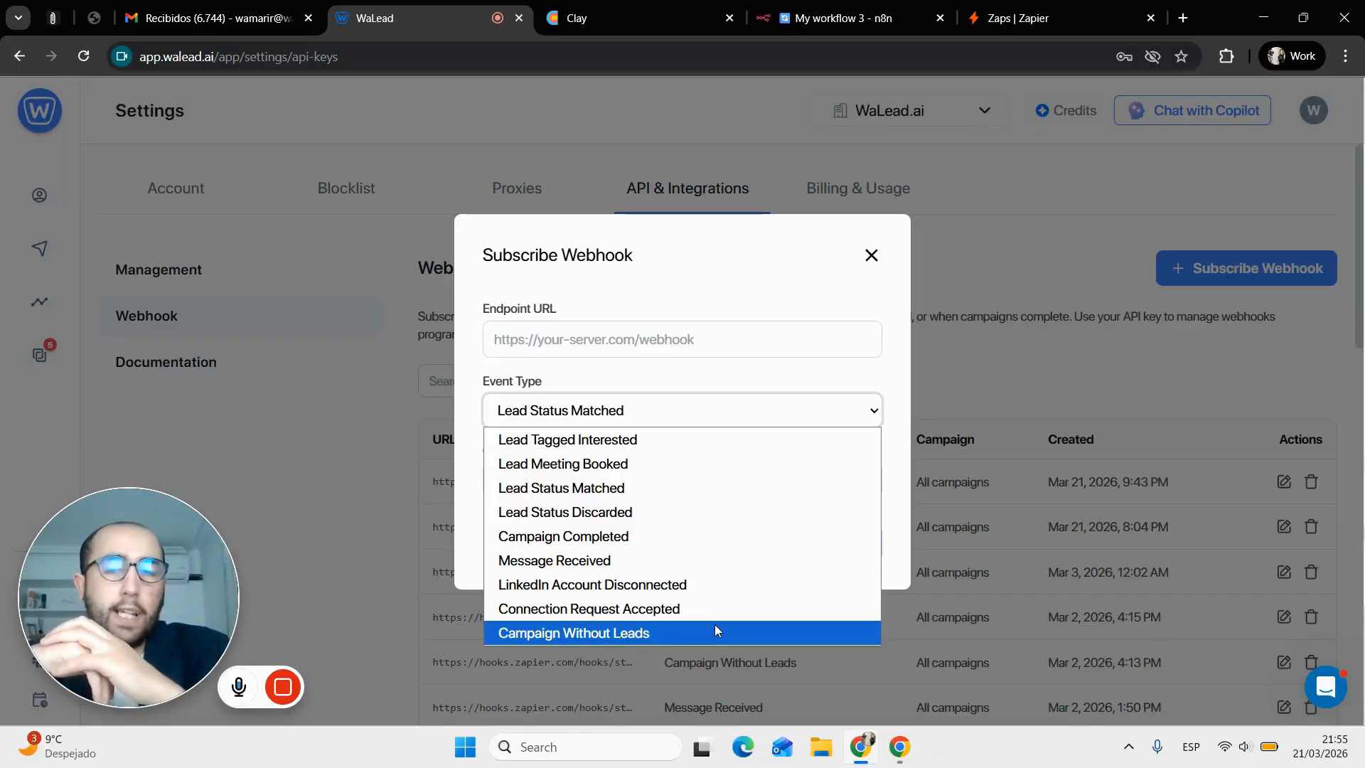
pyautogui.click(198, 315)
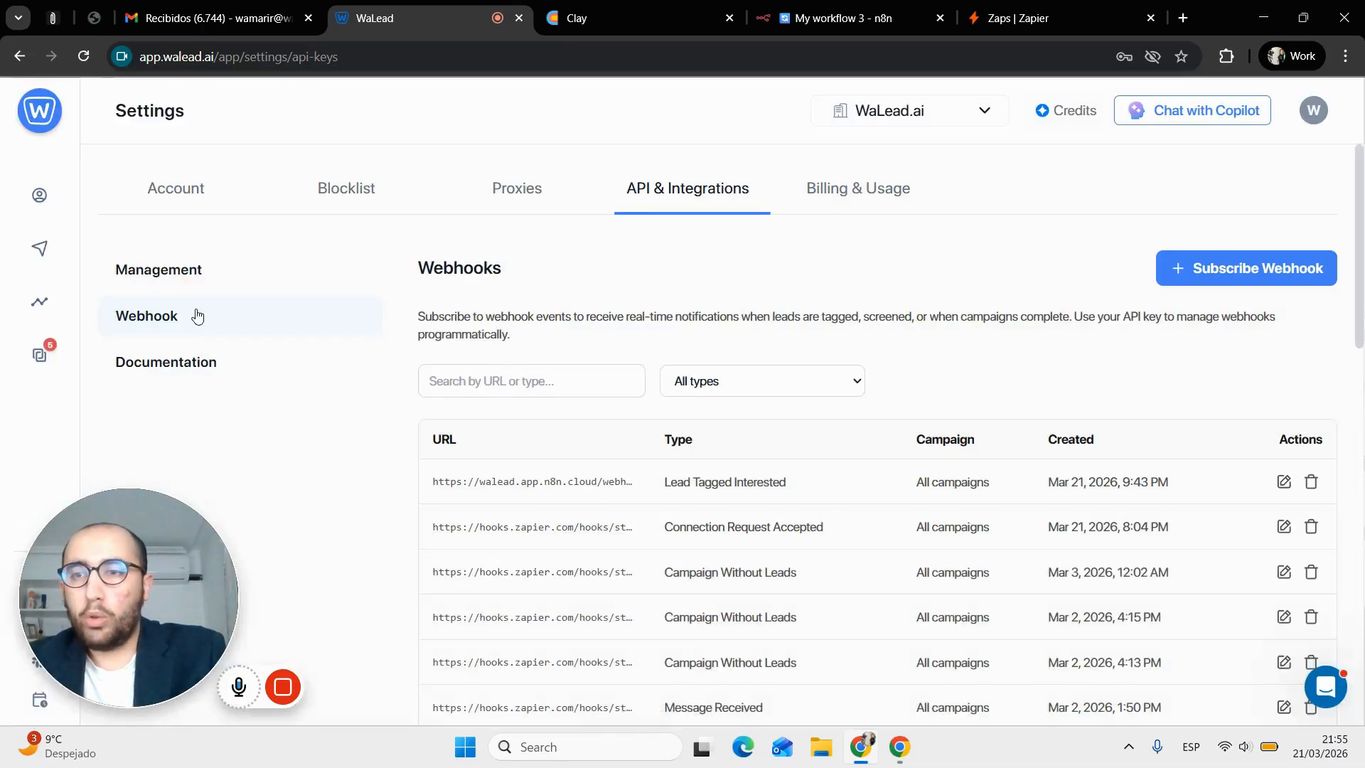
pyautogui.click(47, 260)
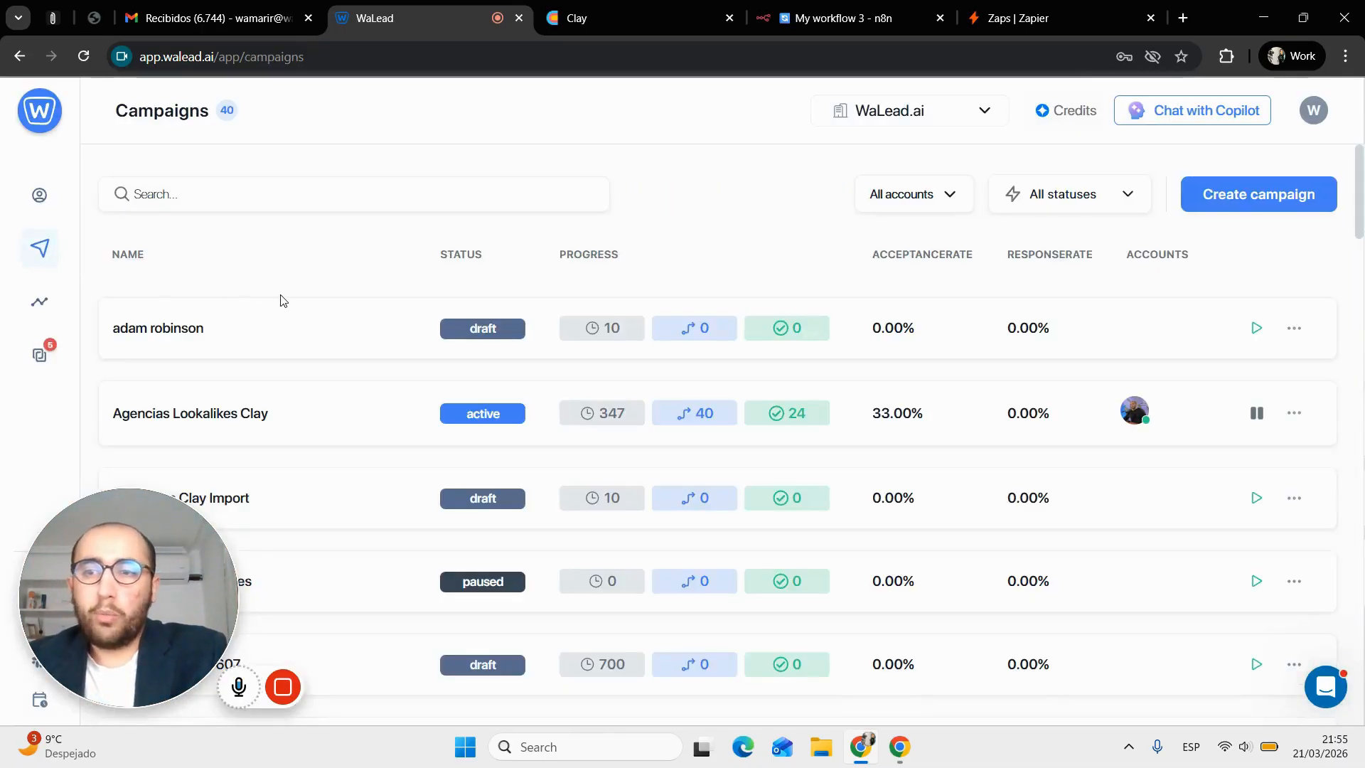
pyautogui.click(314, 326)
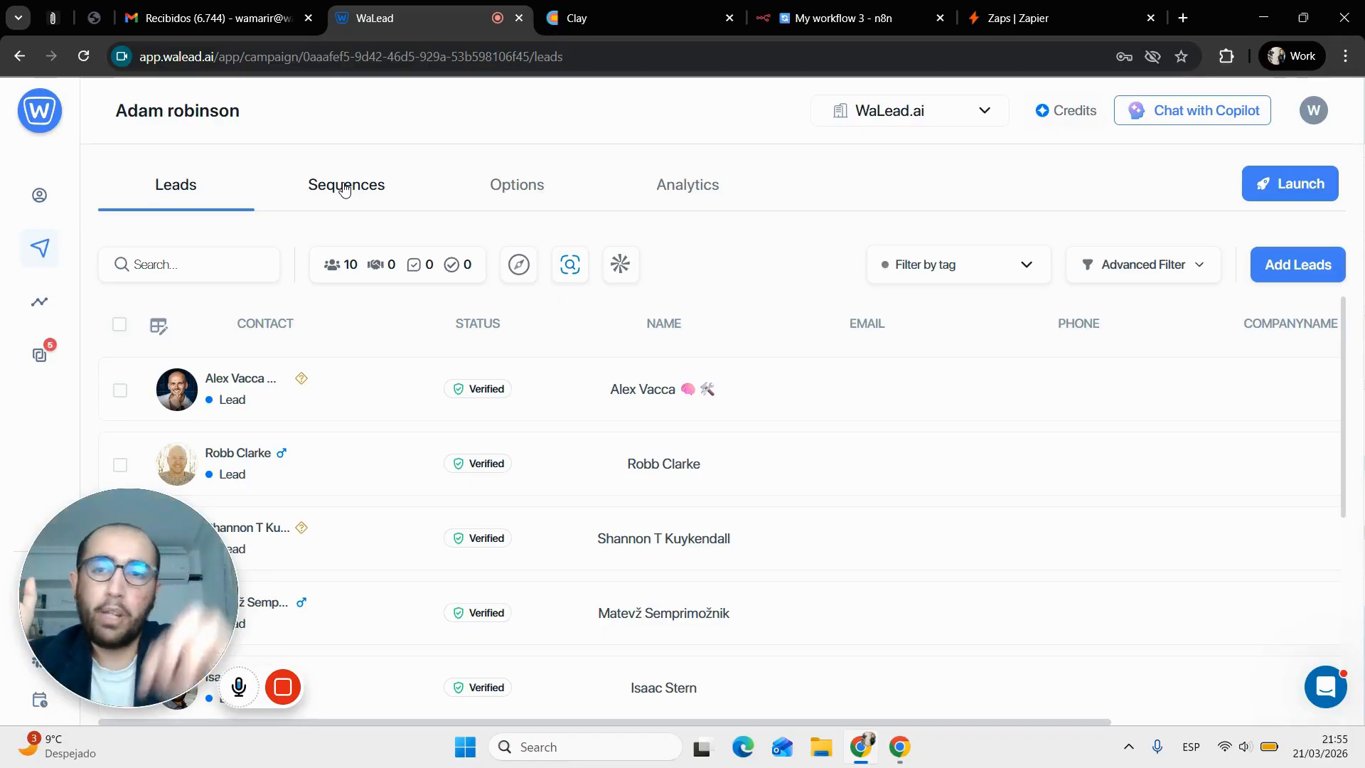
pyautogui.click(345, 189)
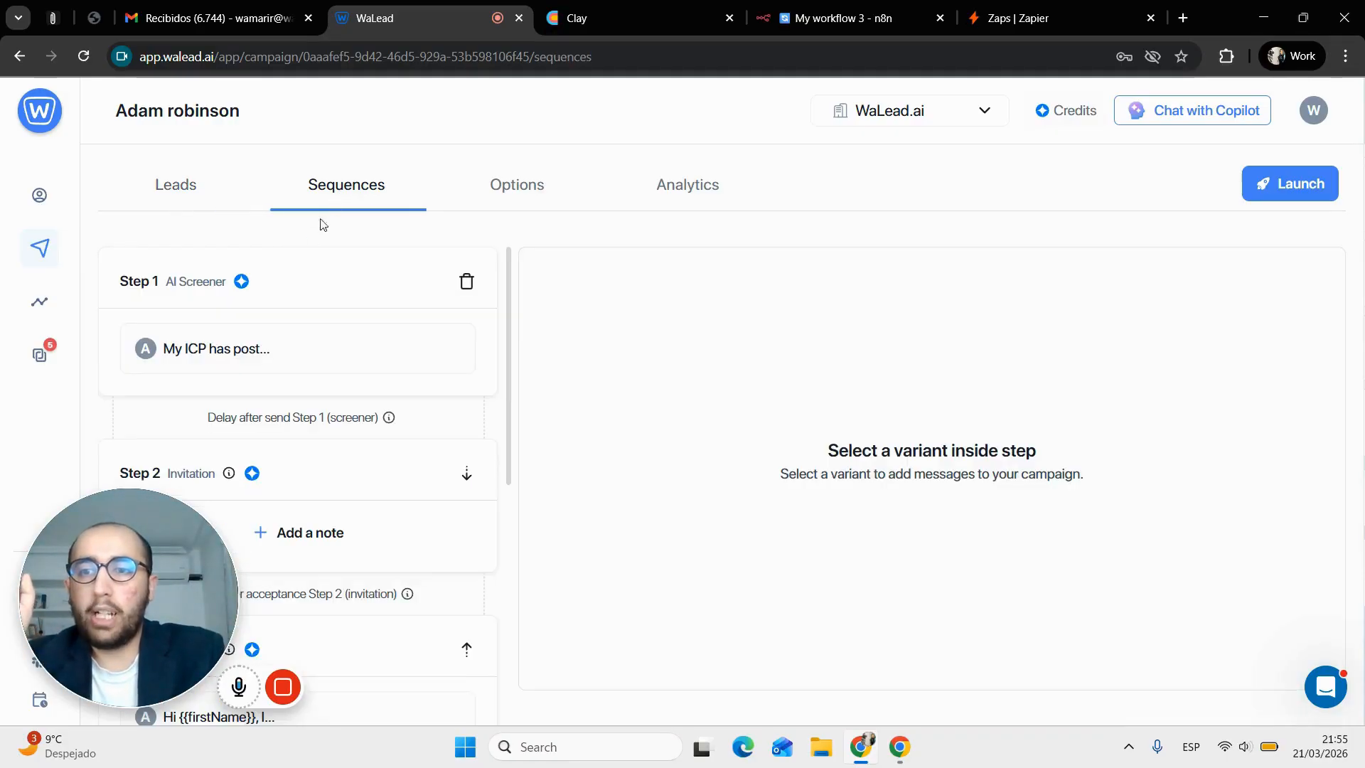
pyautogui.click(287, 353)
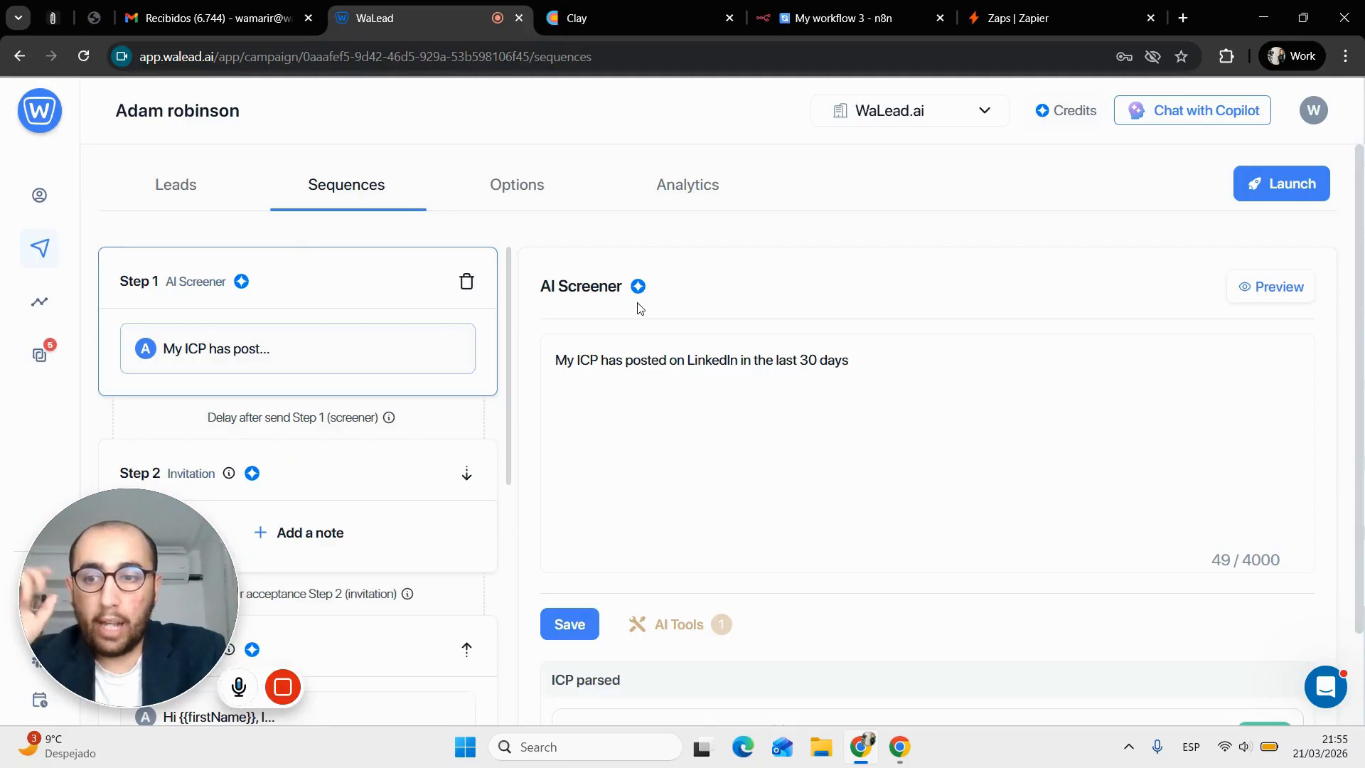
# Inspect the criterion 'My ICP has posted on LinkedIn in the last 30 days' and its AI tools
pyautogui.click(1005, 373)
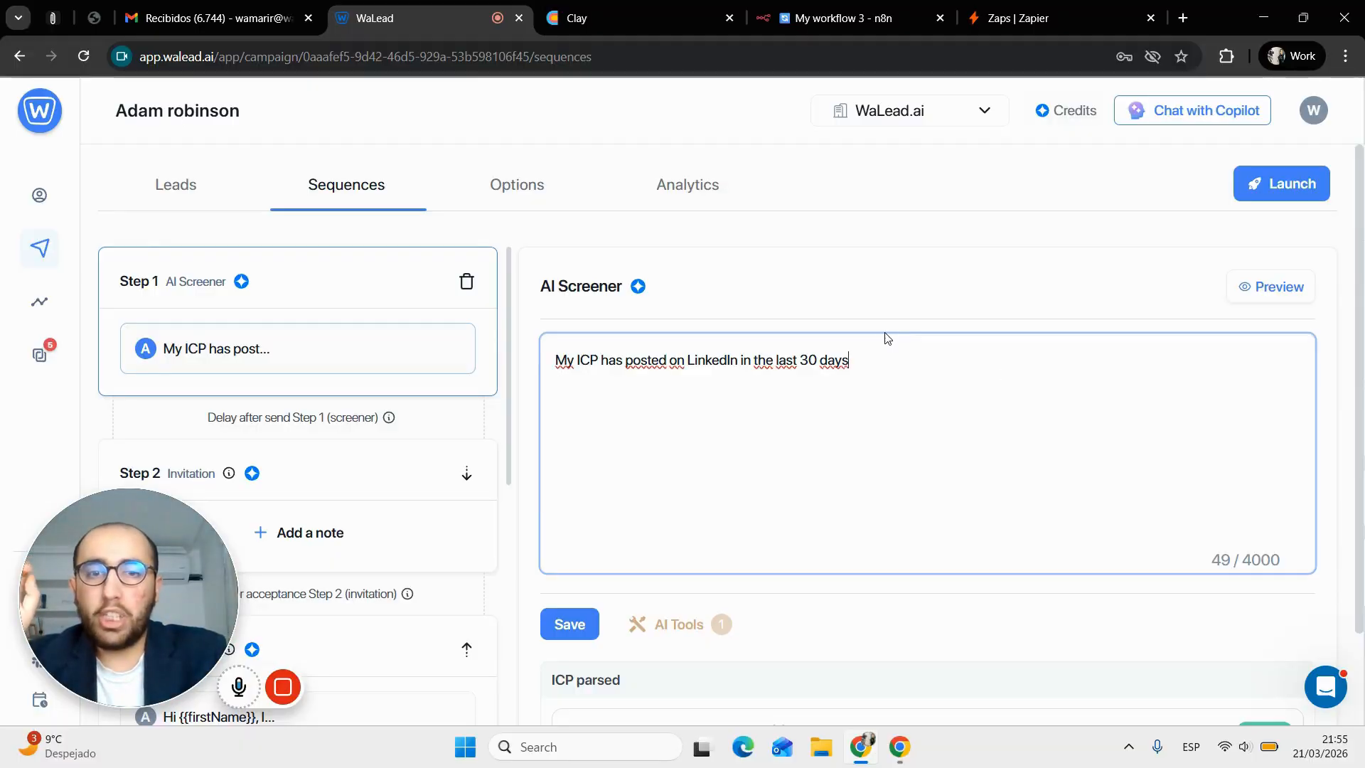
pyautogui.click(710, 612)
pyautogui.scroll(-5, 732, 569)
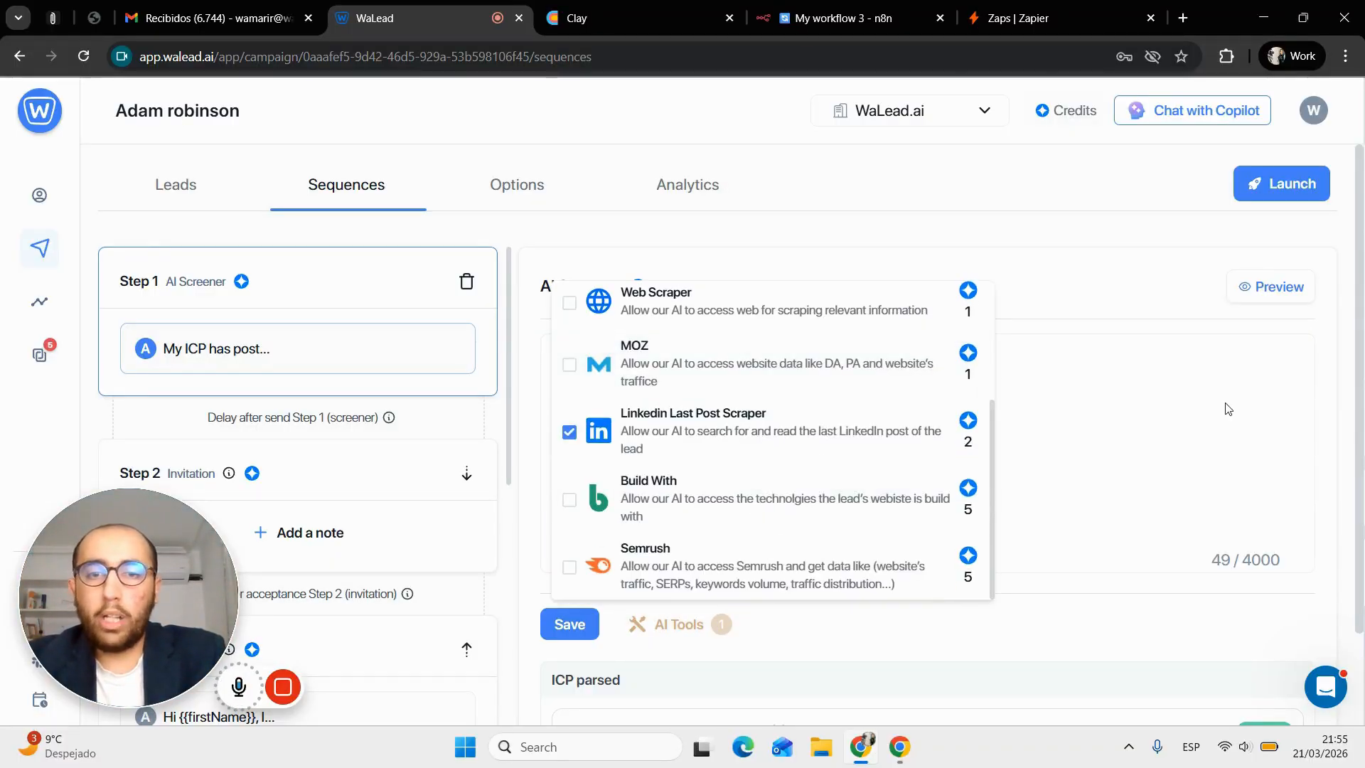
pyautogui.click(1164, 394)
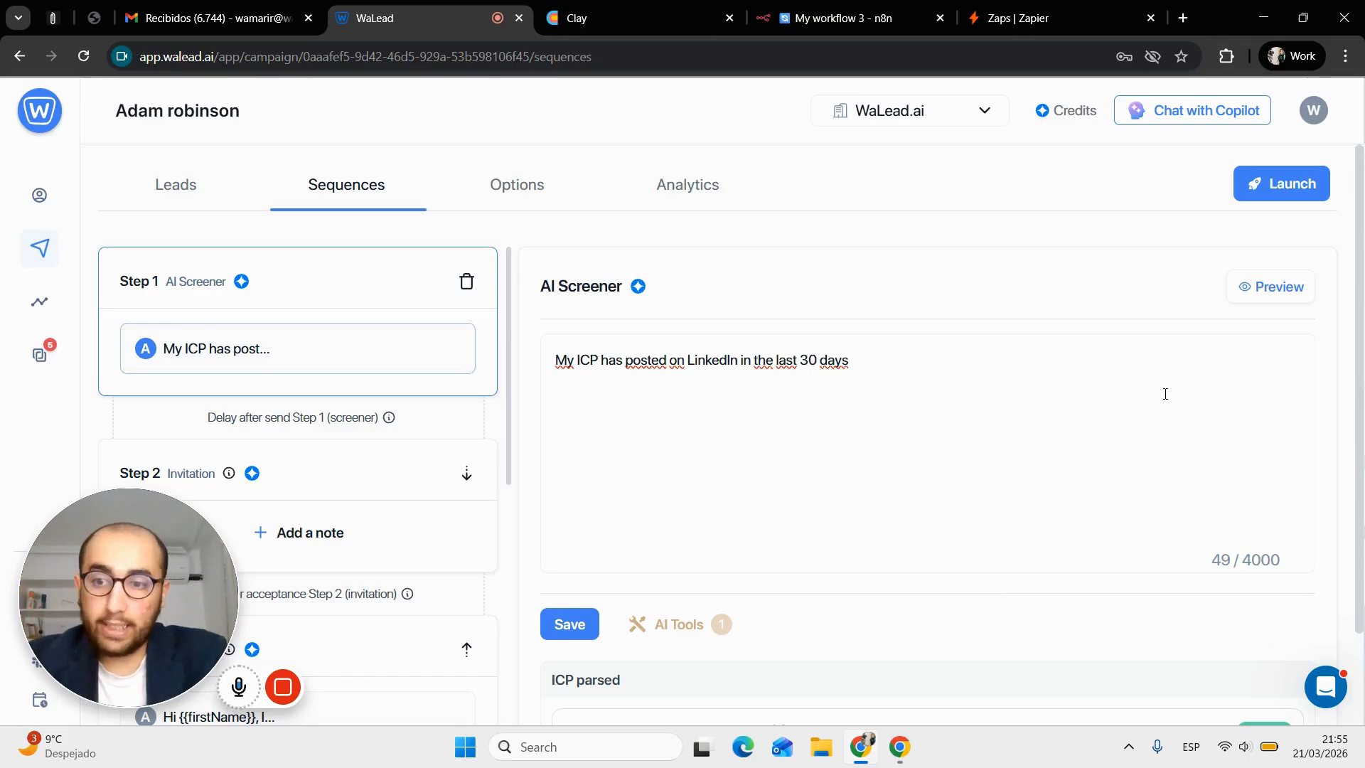
pyautogui.scroll(-2, 455, 497)
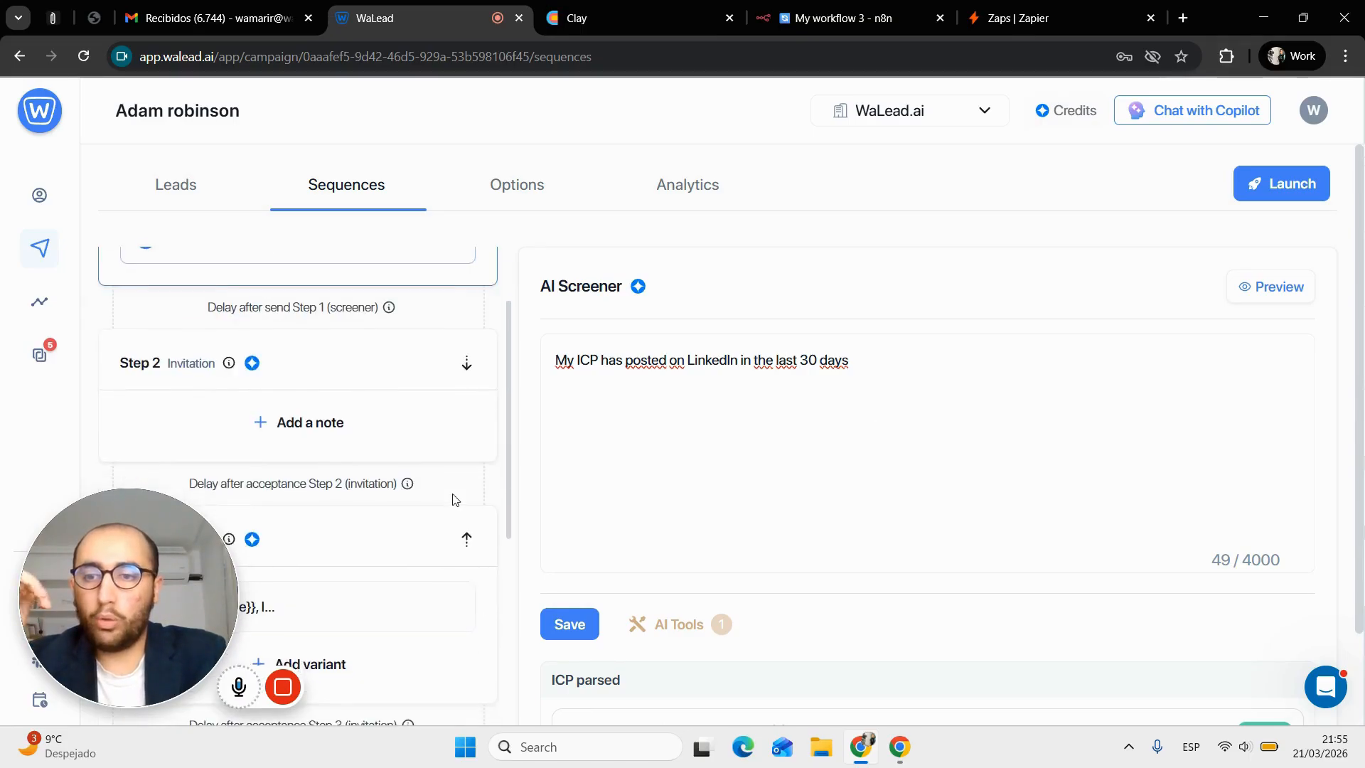
pyautogui.scroll(2, 455, 499)
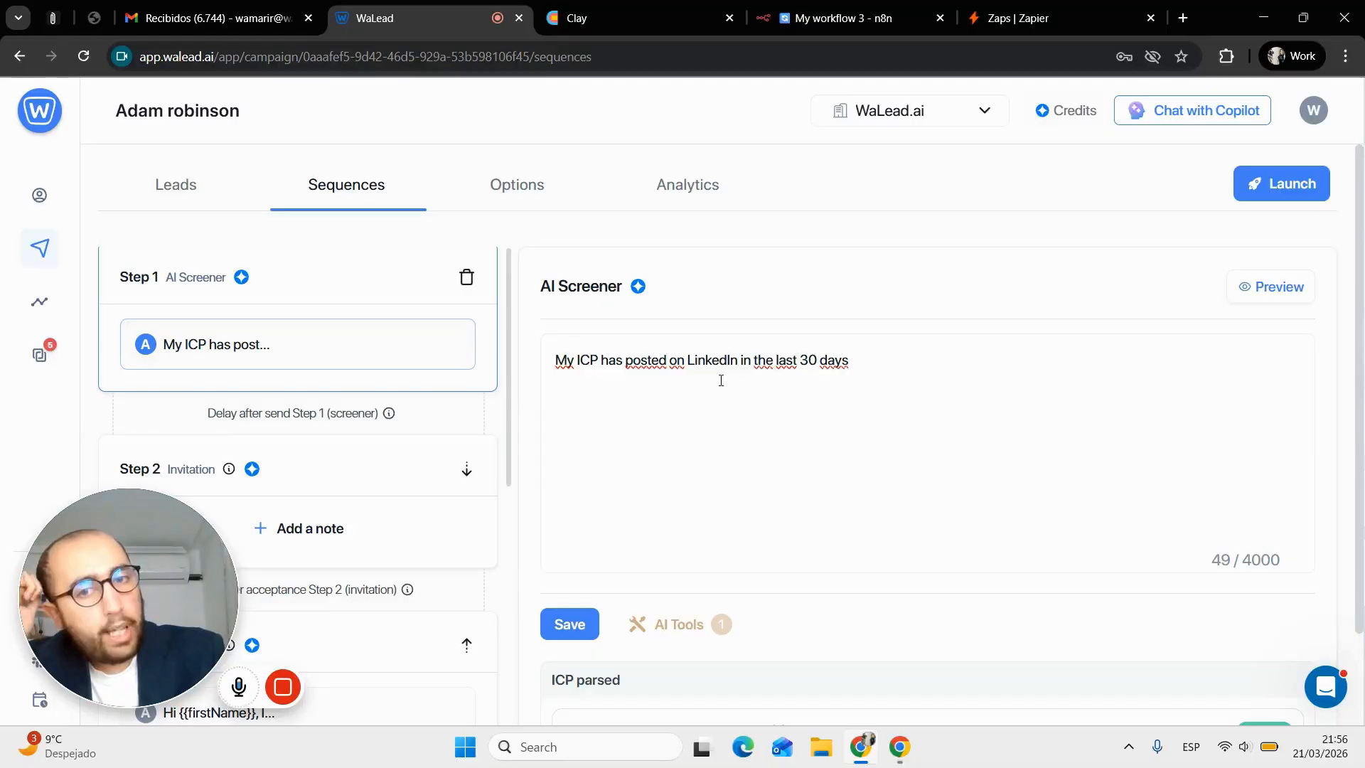
pyautogui.click(704, 360)
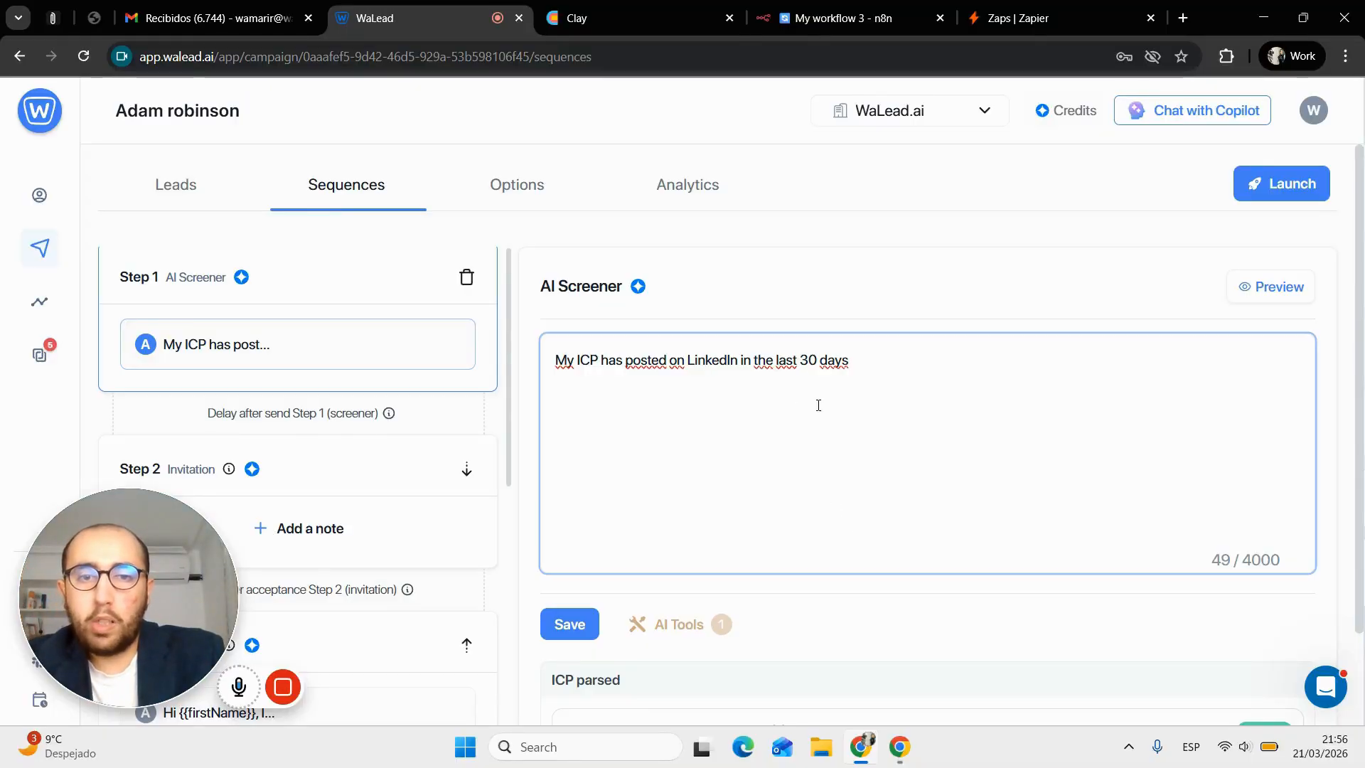
pyautogui.click(708, 637)
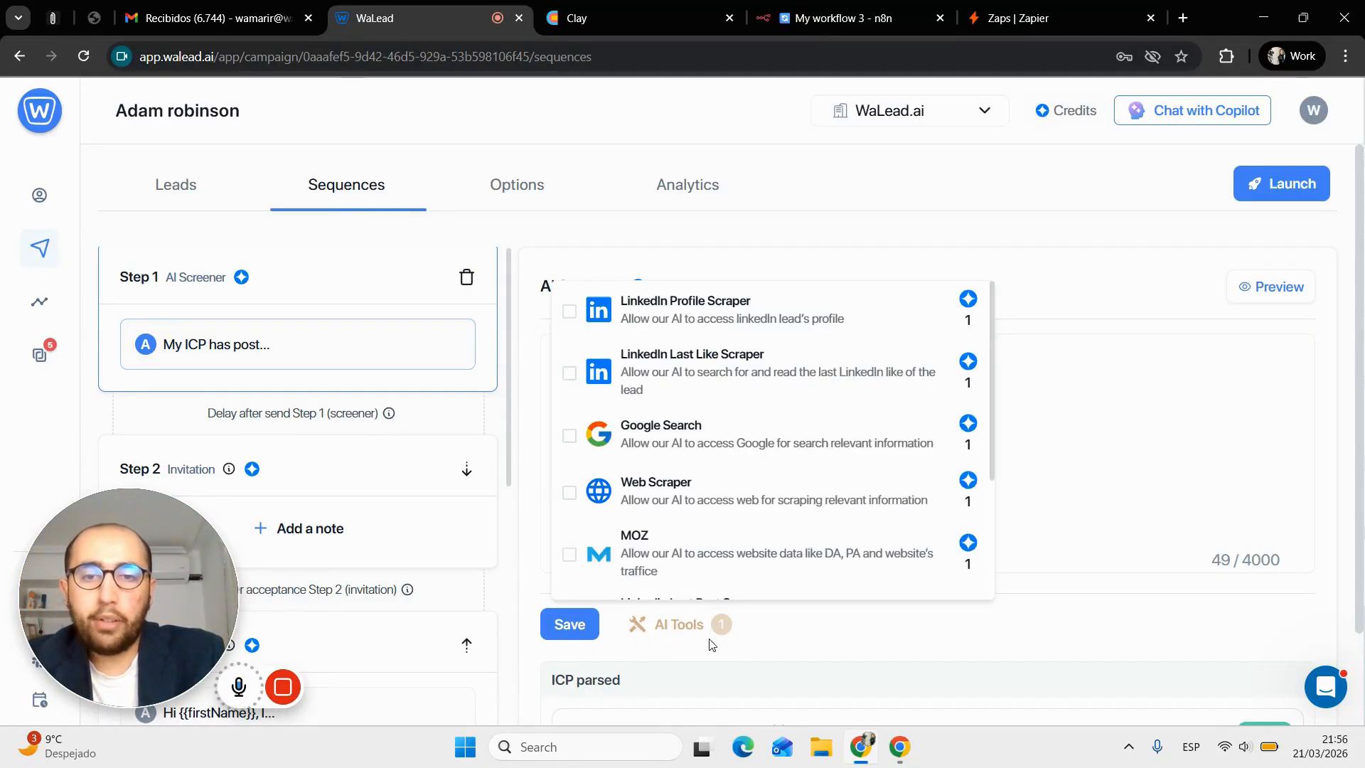
pyautogui.scroll(-3, 693, 419)
pyautogui.click(696, 419)
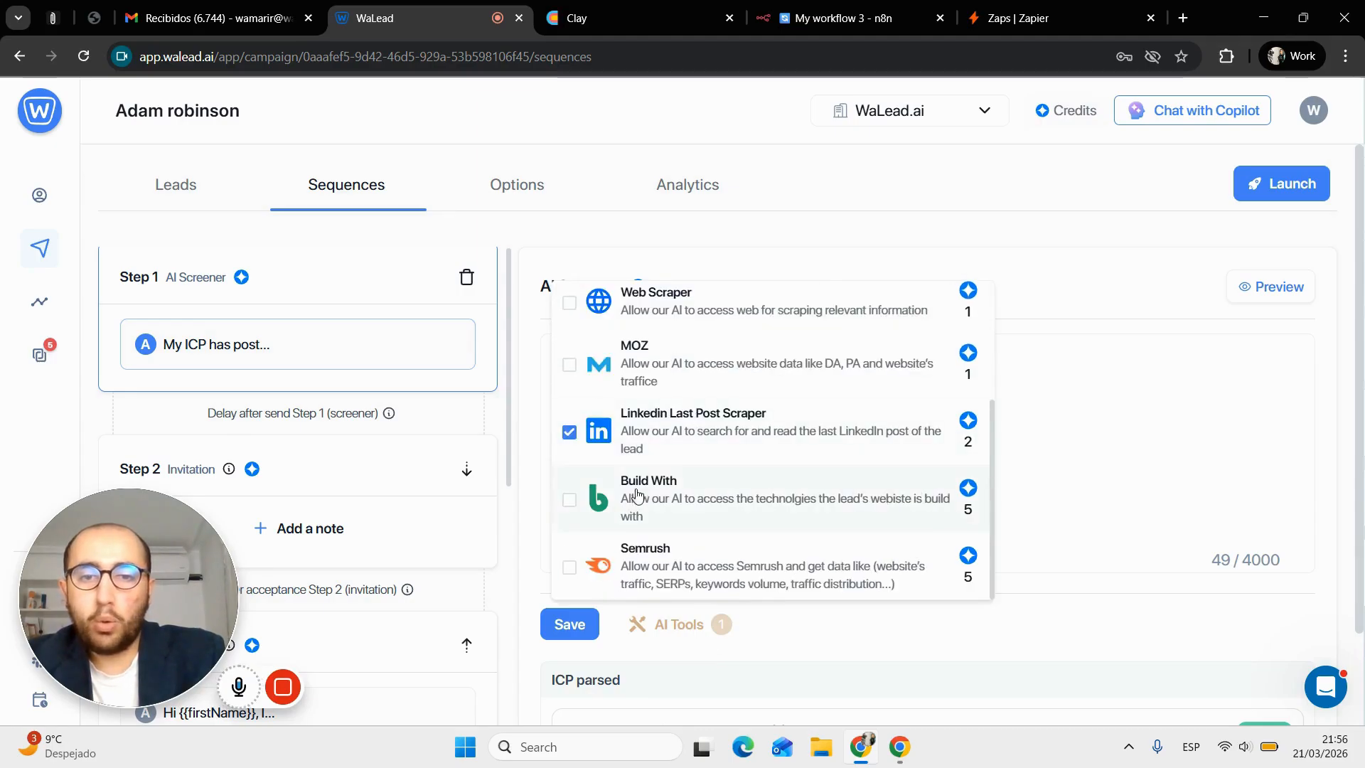
pyautogui.click(1023, 467)
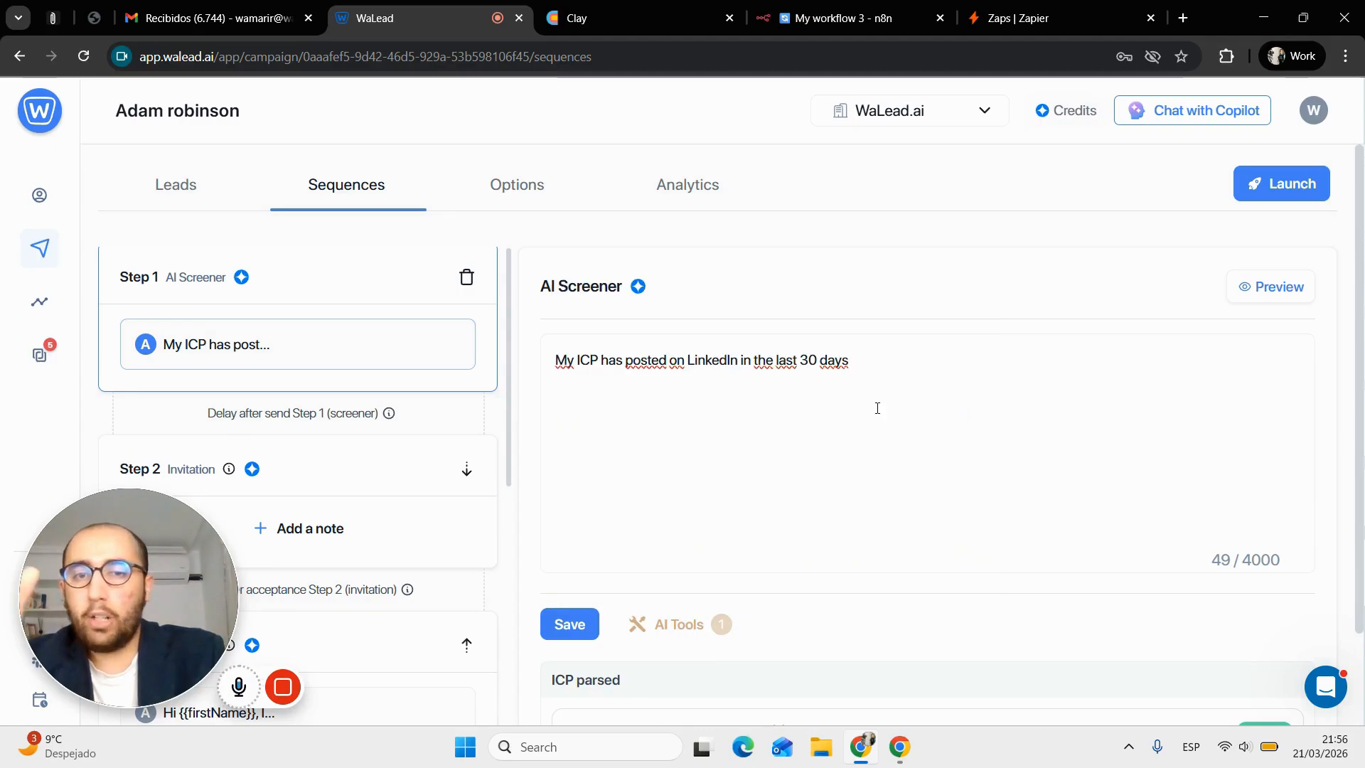
pyautogui.click(1249, 291)
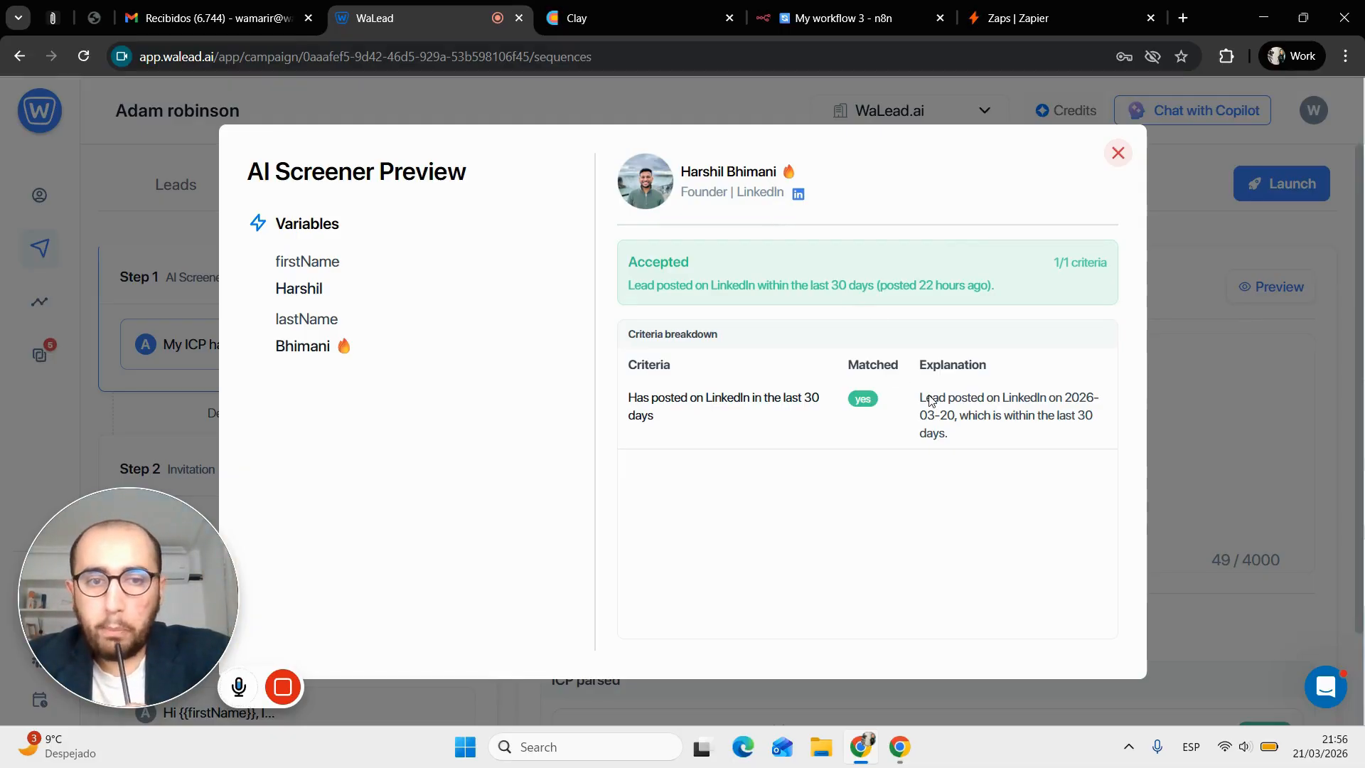
pyautogui.click(1196, 421)
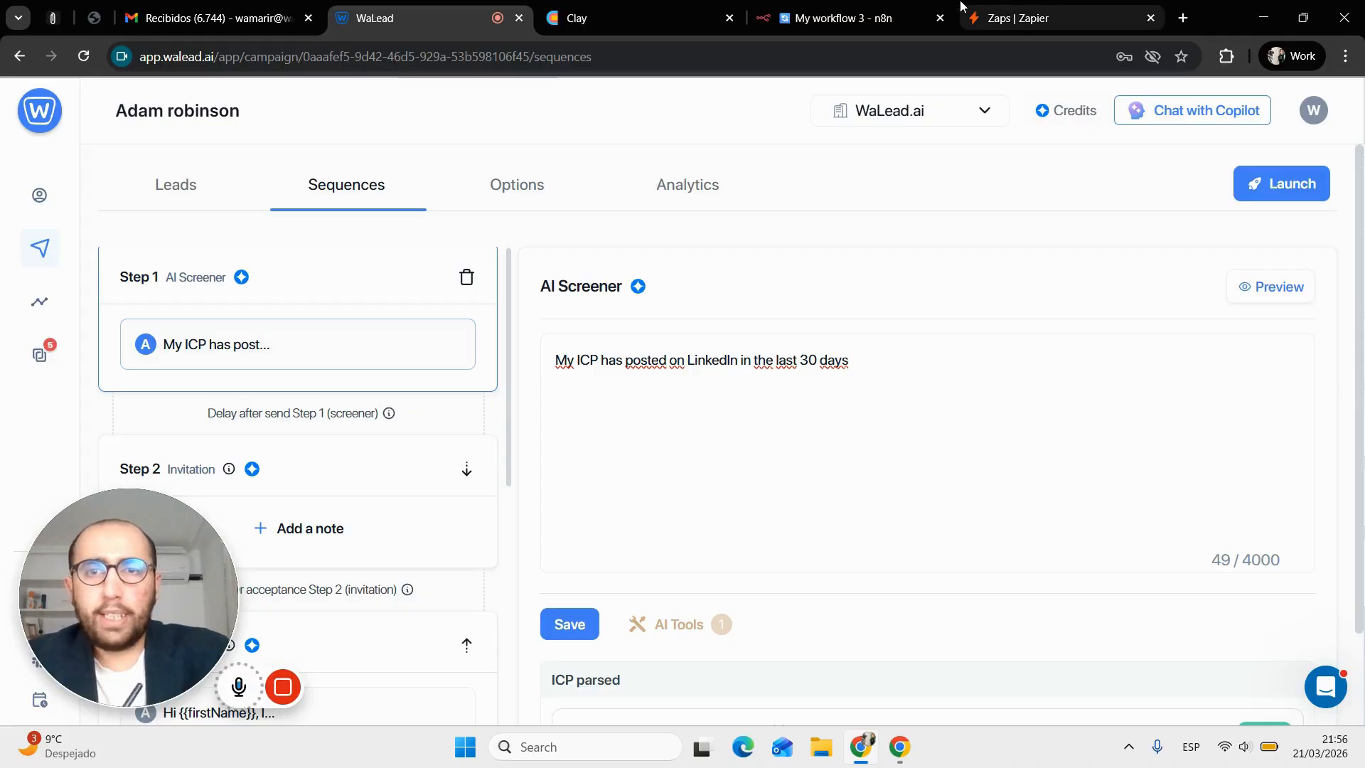
# In Clay's WaLead folder, create a workbook named 'Mutil-channel: WaLead and Smartlead'
pyautogui.click(619, 15)
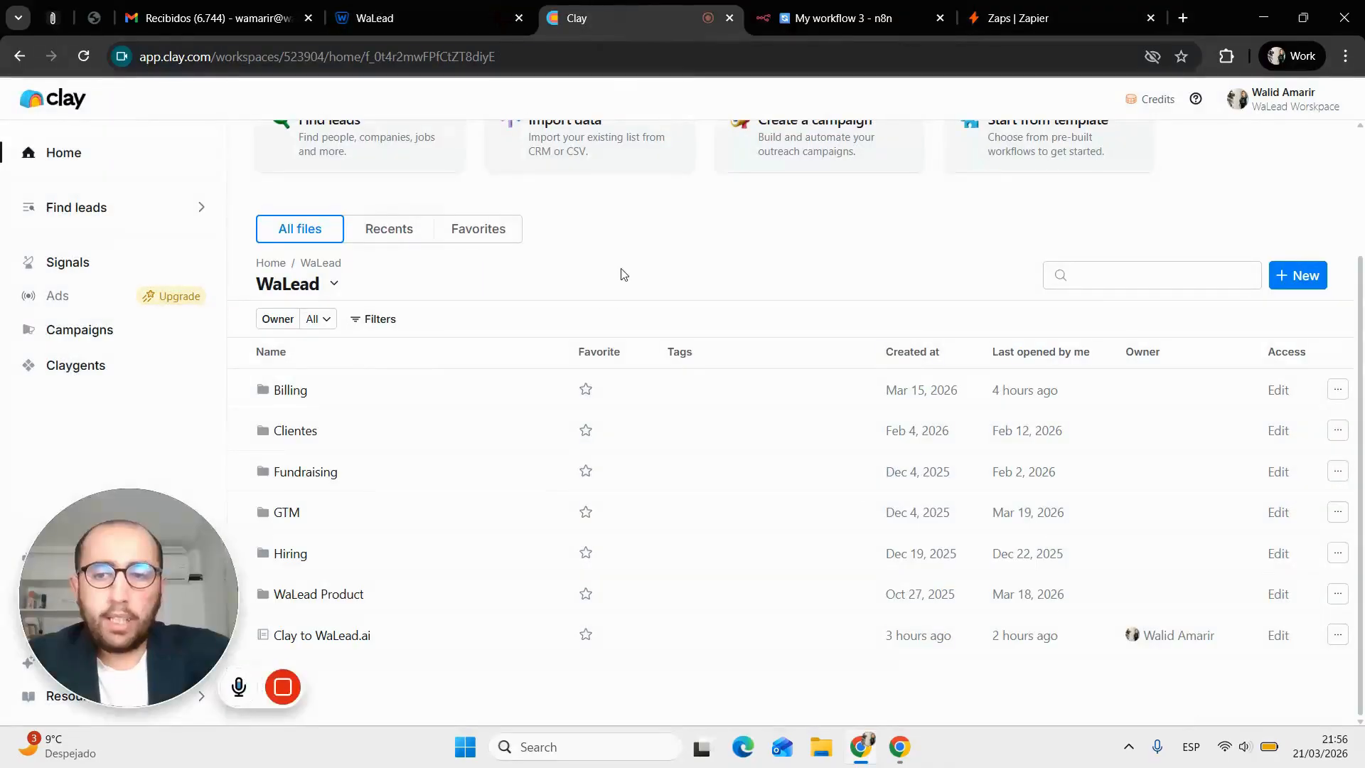
pyautogui.click(1297, 275)
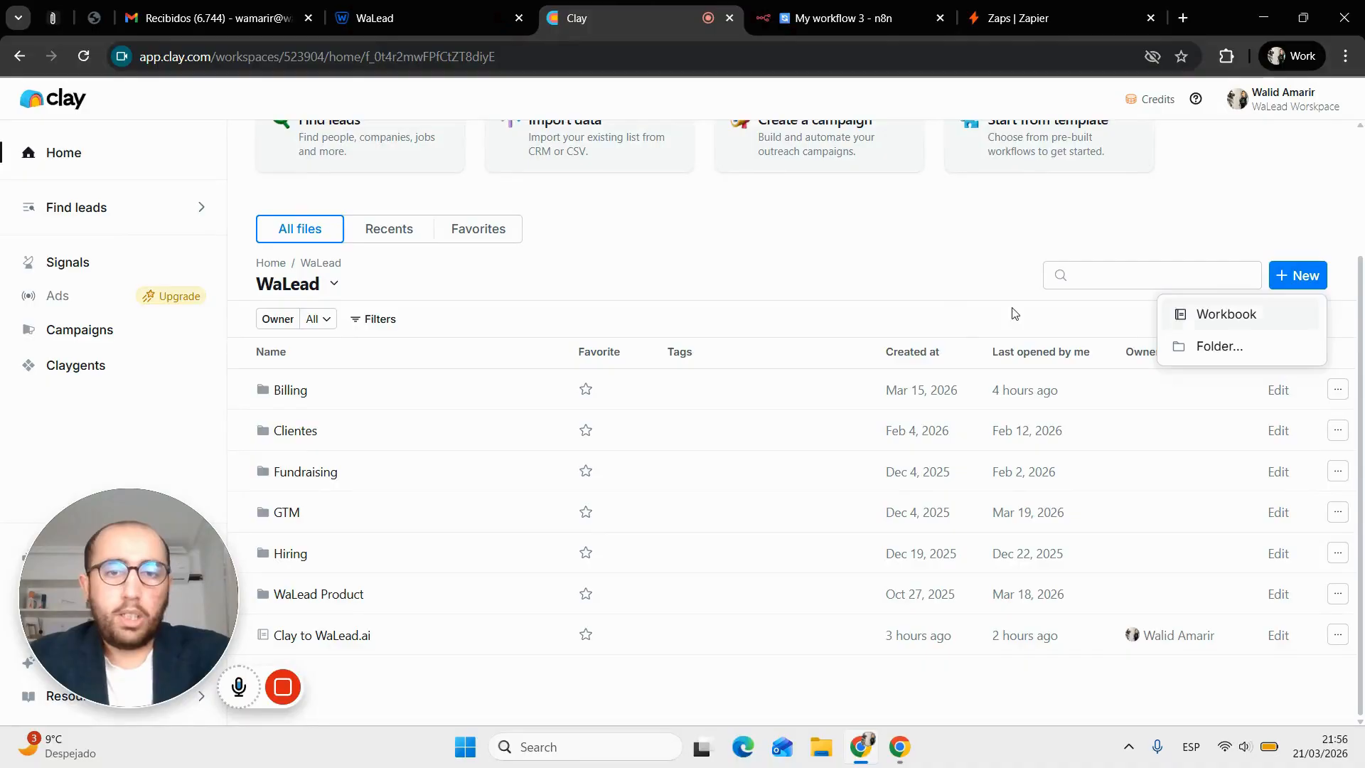
pyautogui.click(1240, 314)
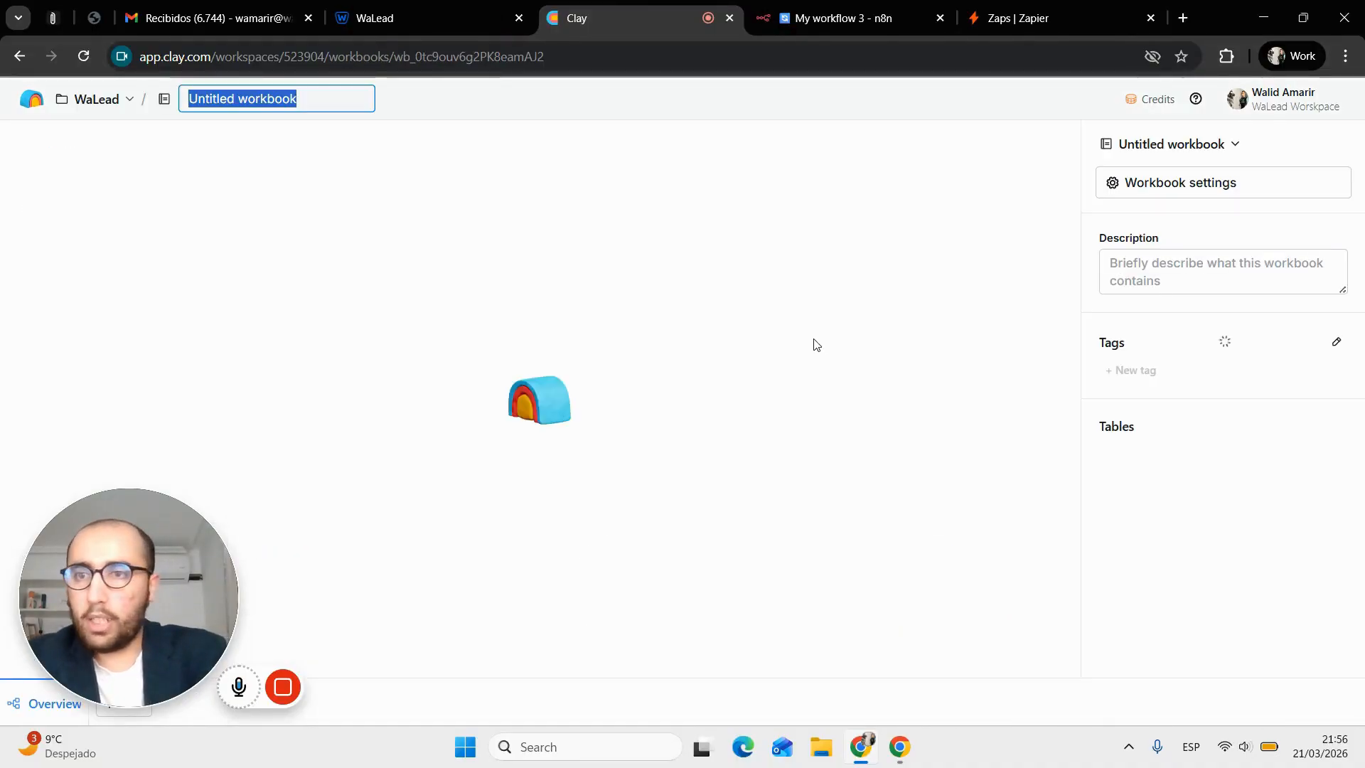
pyautogui.write('WW')
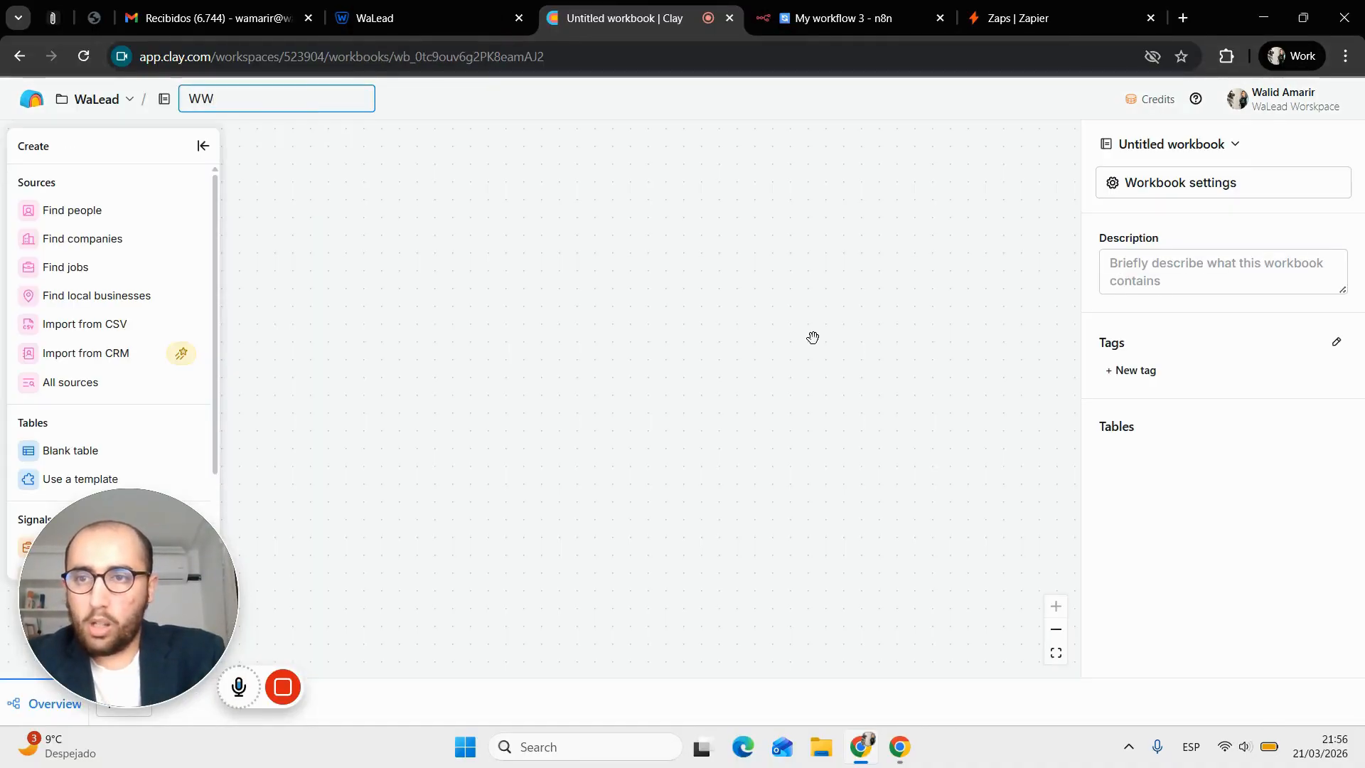
pyautogui.press('BackSpace')
pyautogui.write('aLead')
pyautogui.press('BackSpace')
pyautogui.press('BackSpace')
pyautogui.press('BackSpace')
pyautogui.press('BackSpace')
pyautogui.press('BackSpace')
pyautogui.press('BackSpace')
pyautogui.write('M')
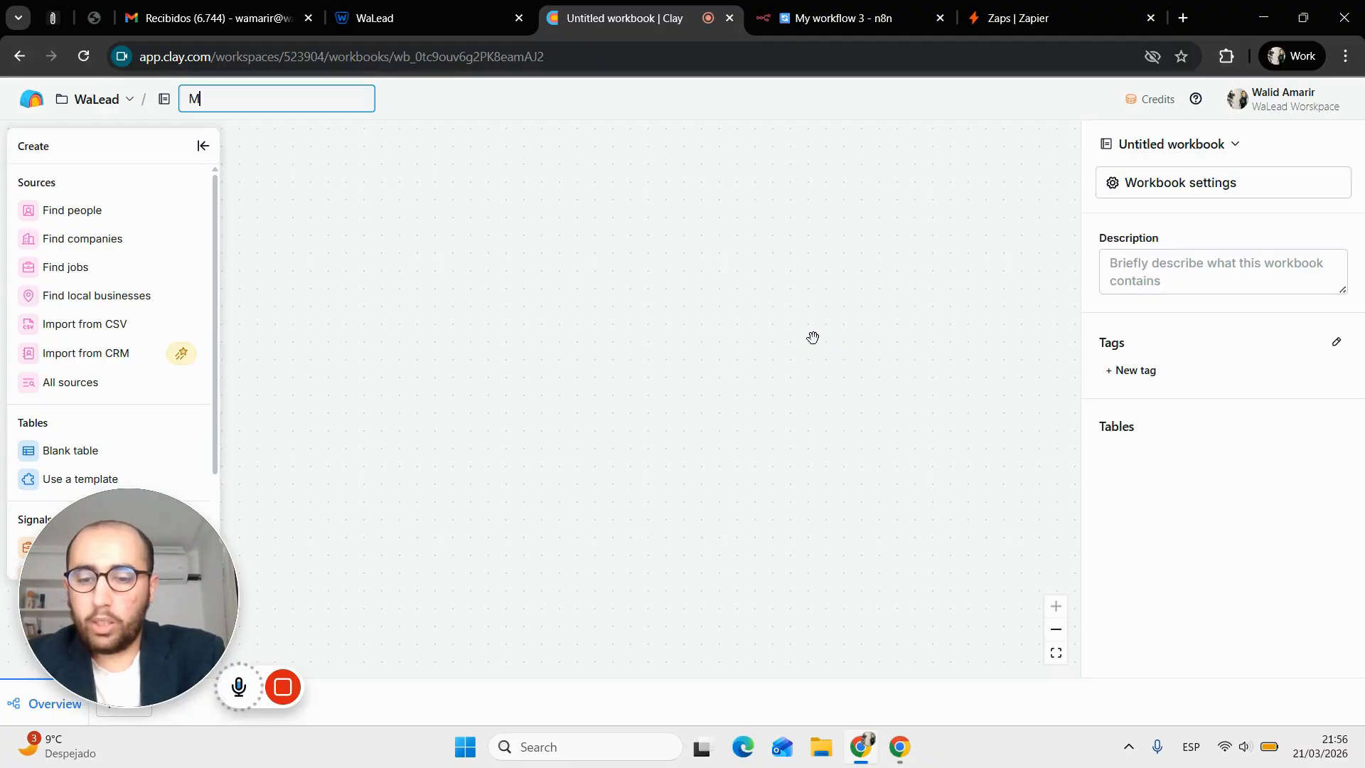
pyautogui.write('util-channel')
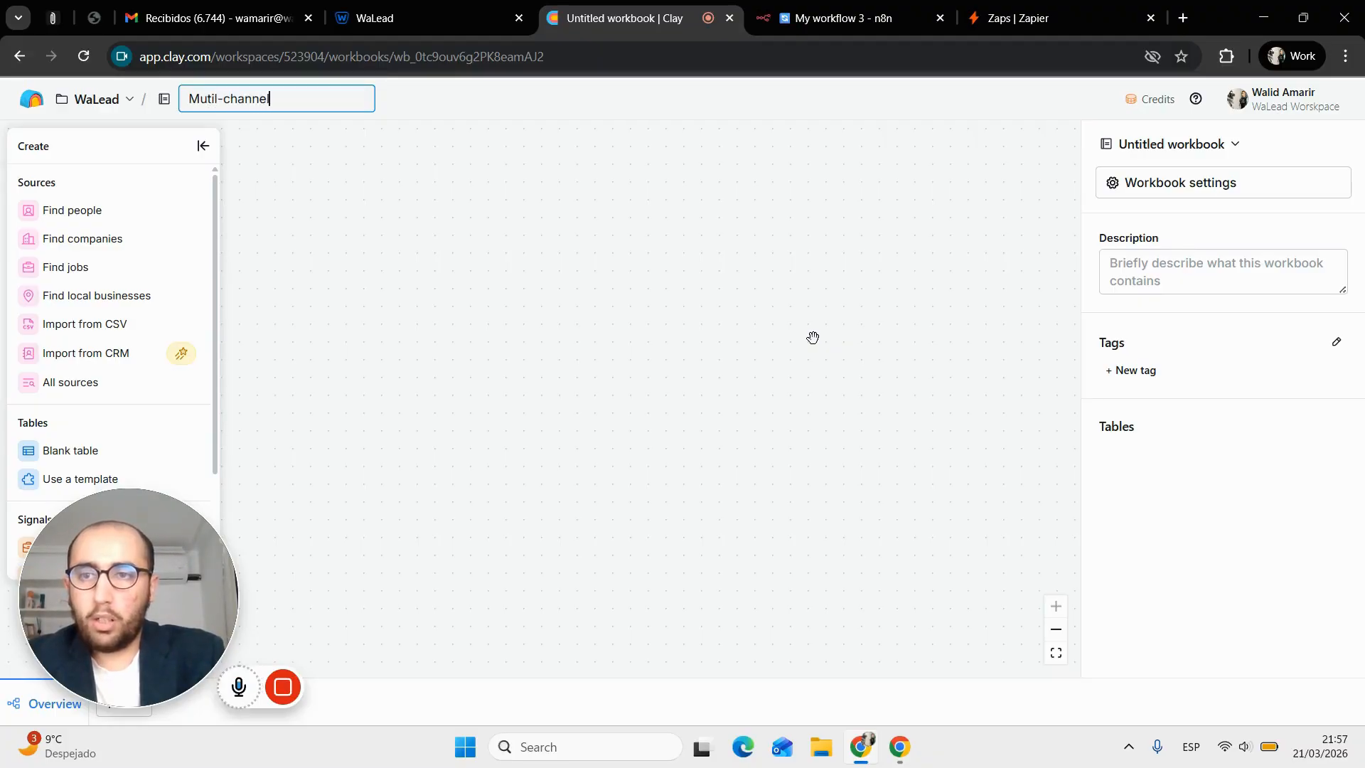
pyautogui.write(': WaLead')
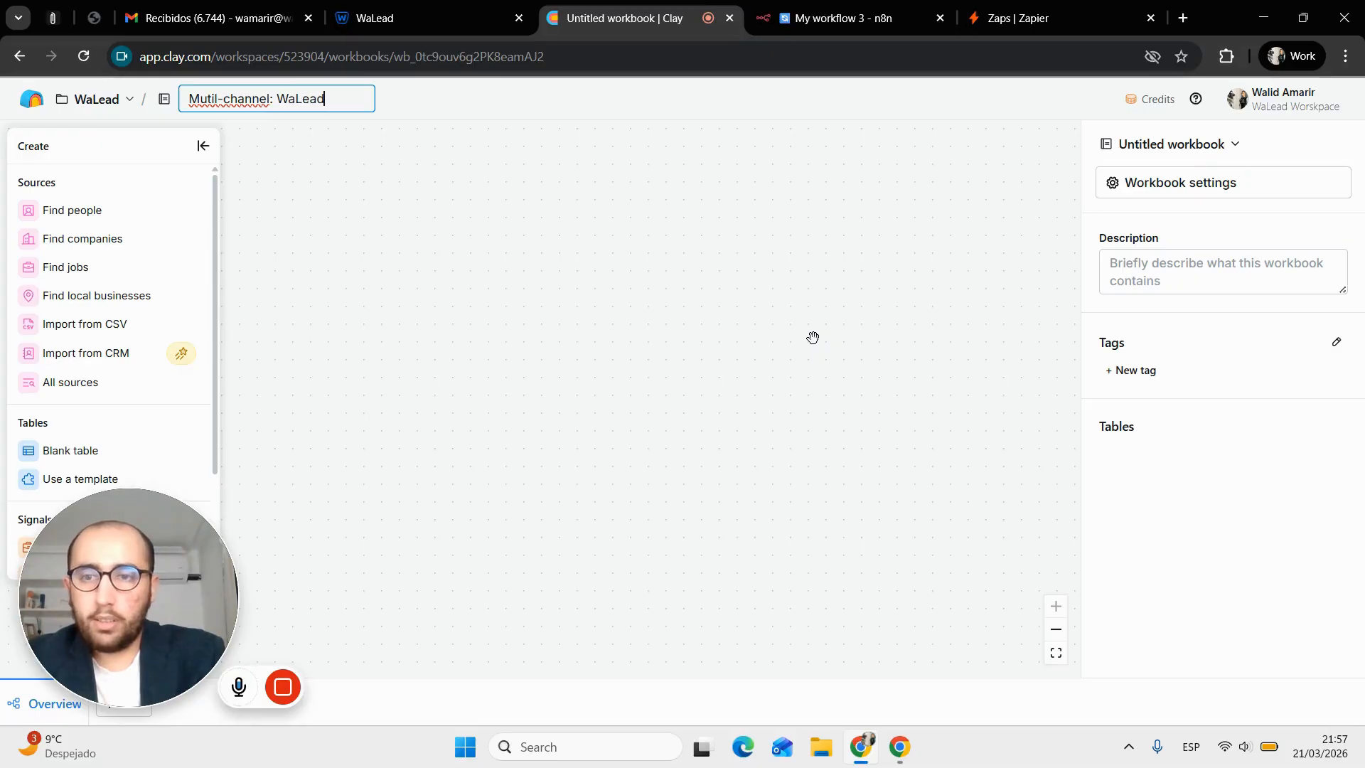
pyautogui.write(' and Smar')
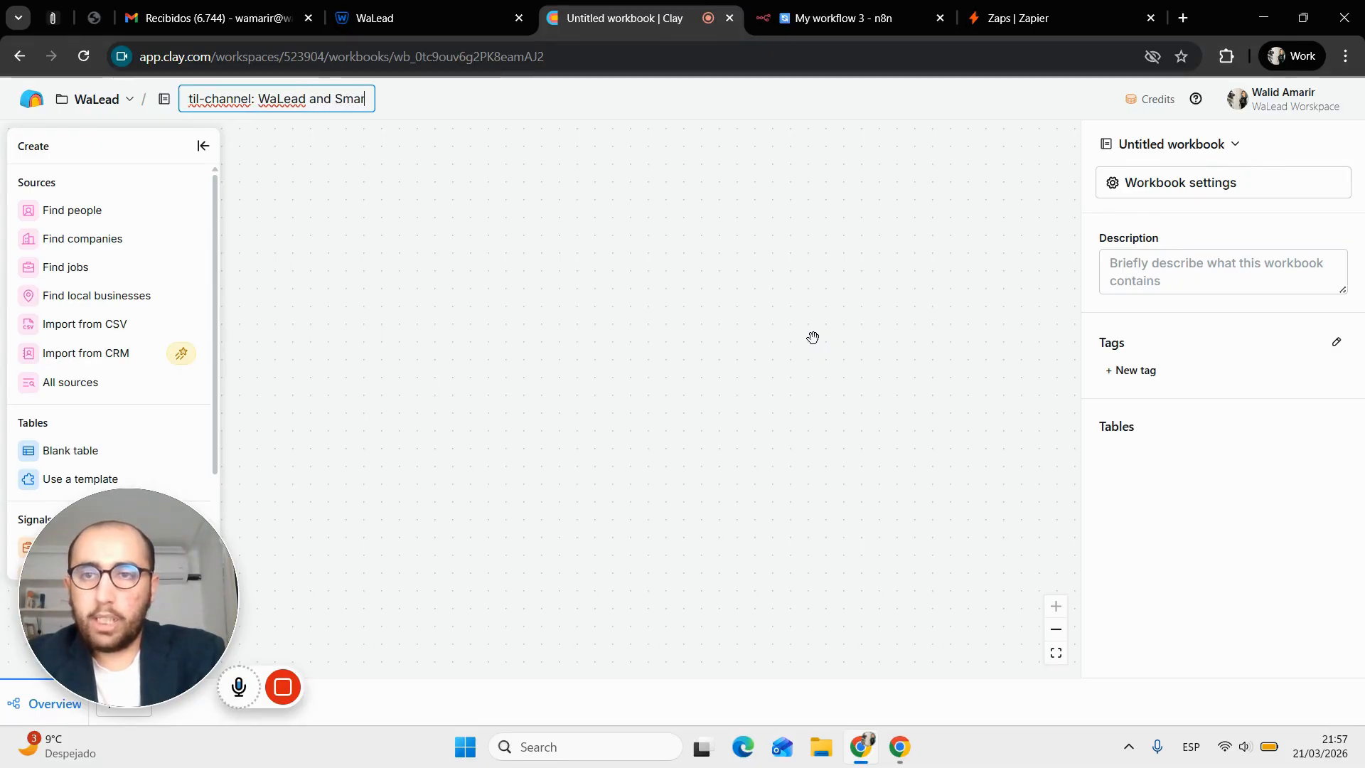
pyautogui.write('tlead')
pyautogui.press('Return')
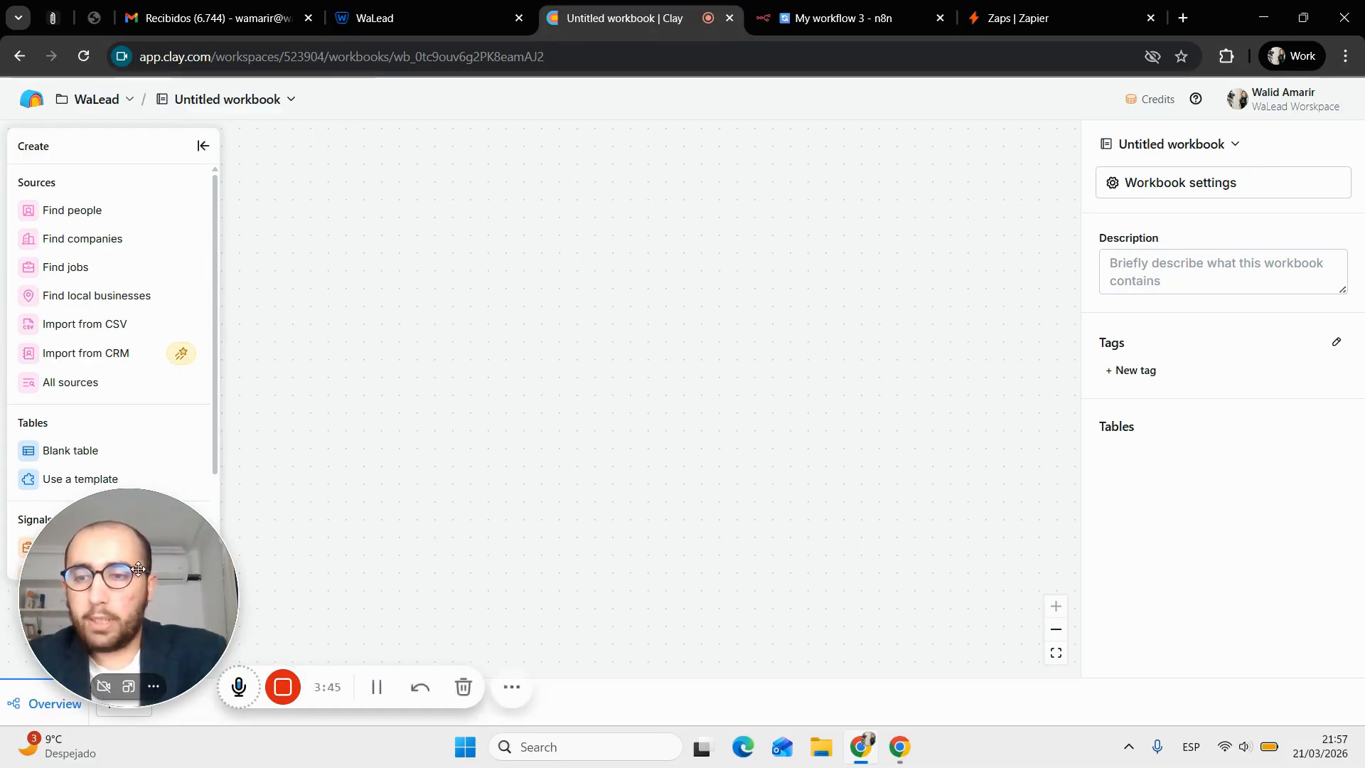
# Add a webhook-sourced table to the workbook and copy its webhook URL
pyautogui.moveTo(138, 568); pyautogui.dragTo(159, 462)
pyautogui.click(134, 710)
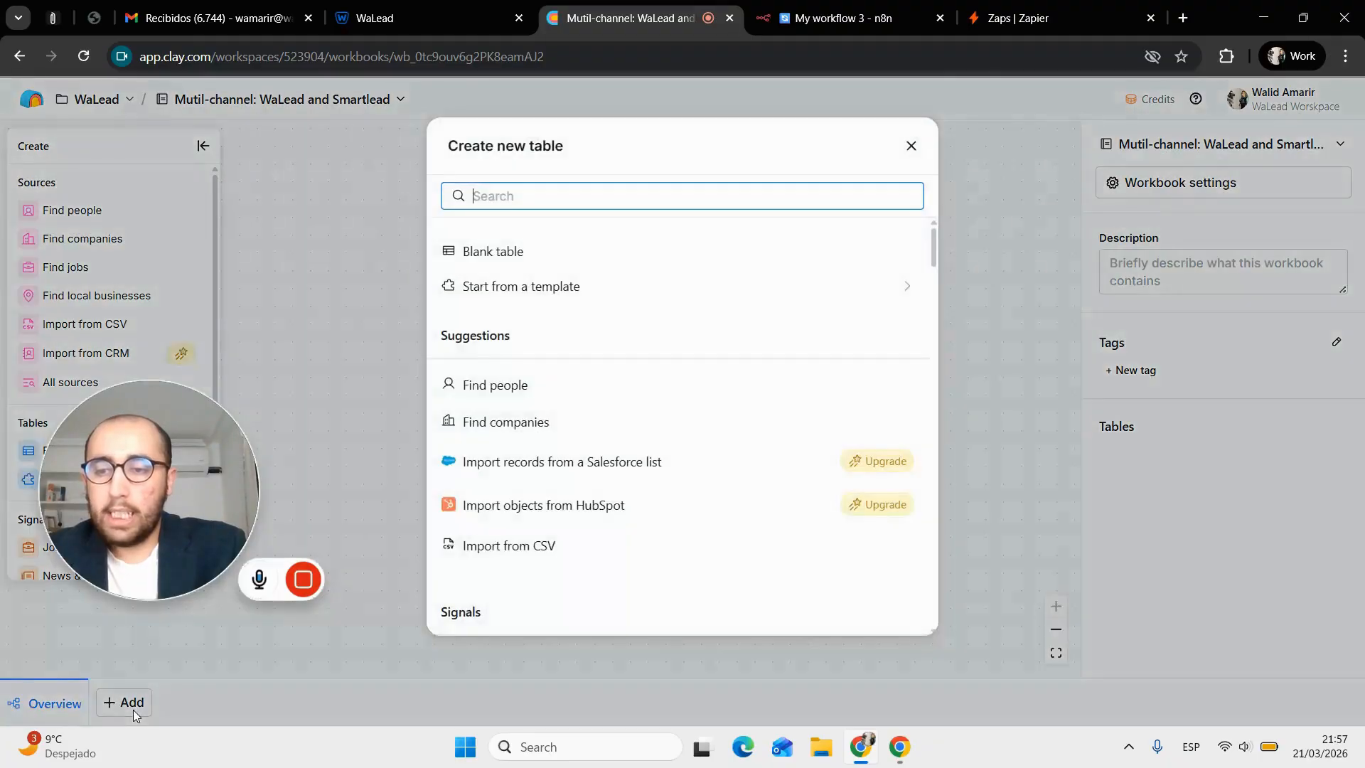
pyautogui.write('webhoo')
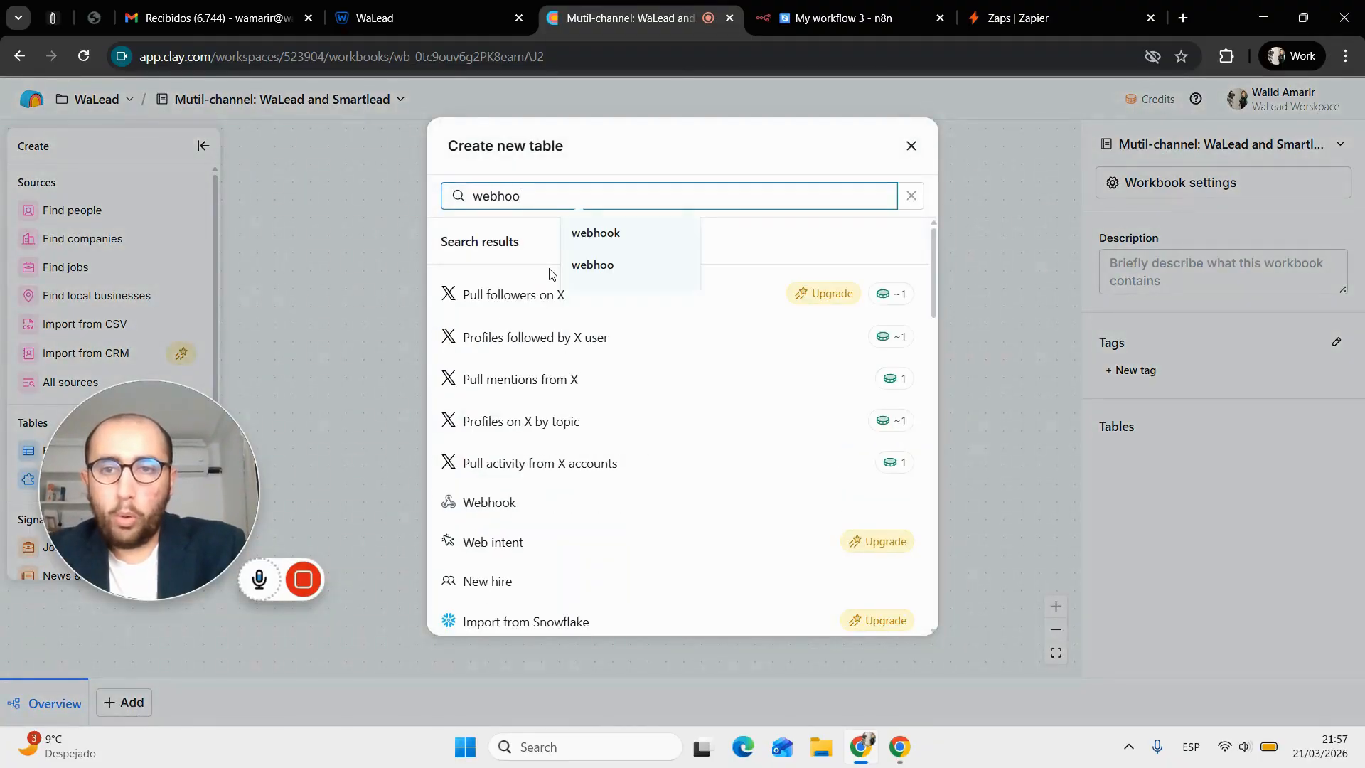
pyautogui.write('k')
pyautogui.click(574, 307)
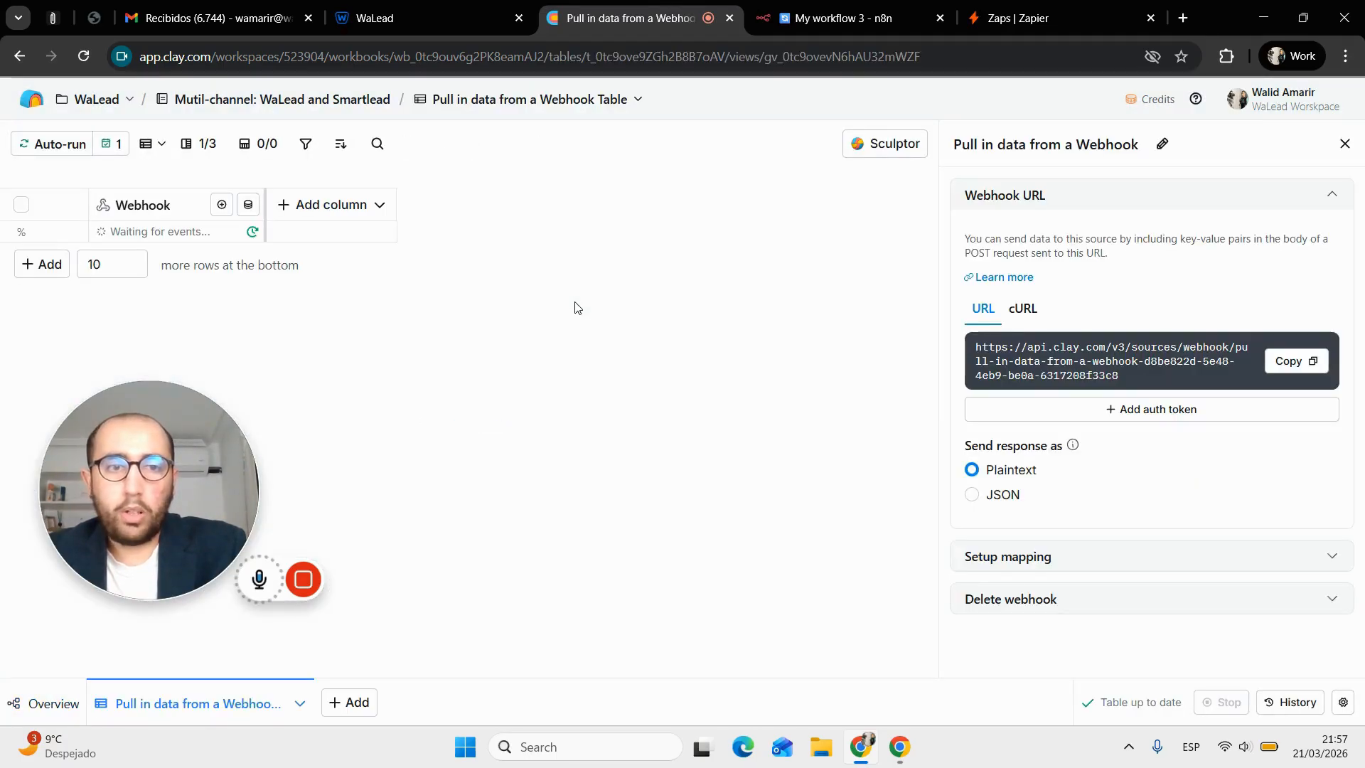
pyautogui.click(1290, 363)
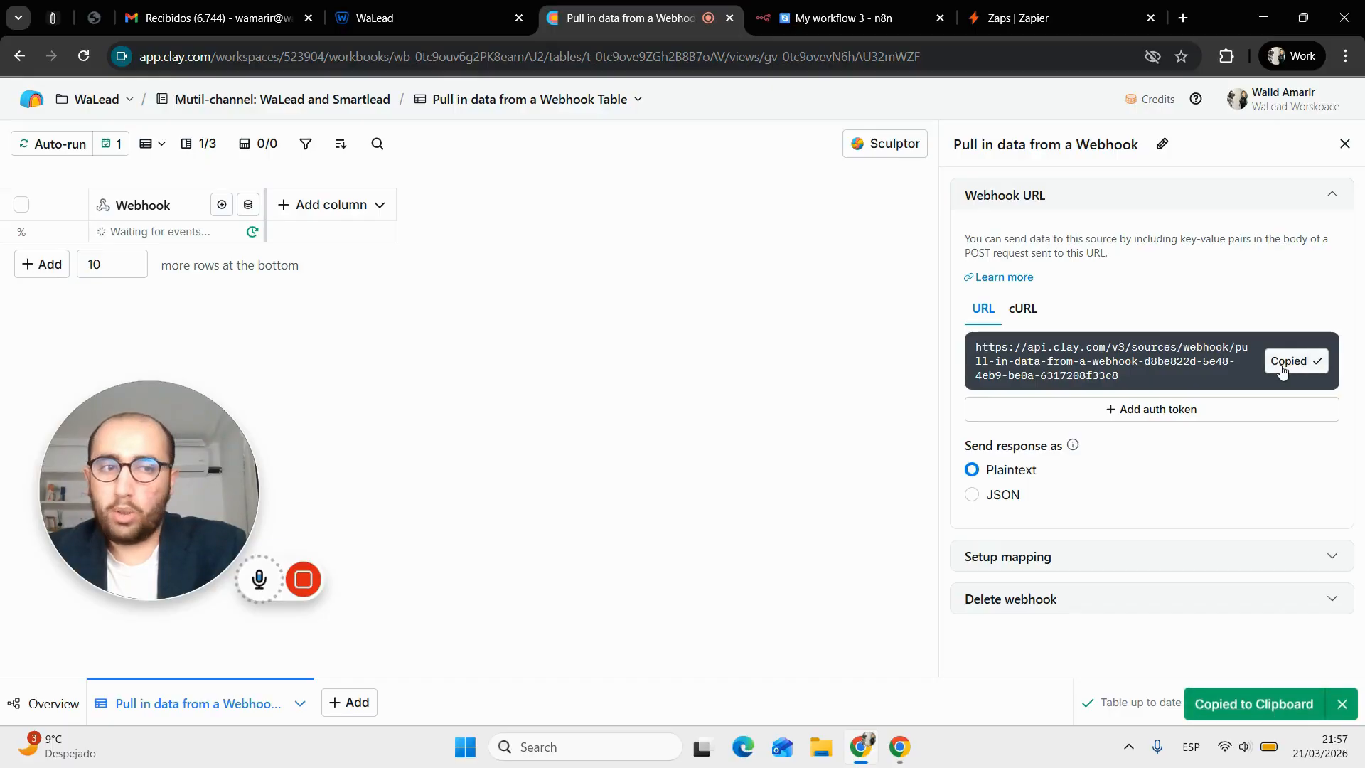
pyautogui.click(512, 8)
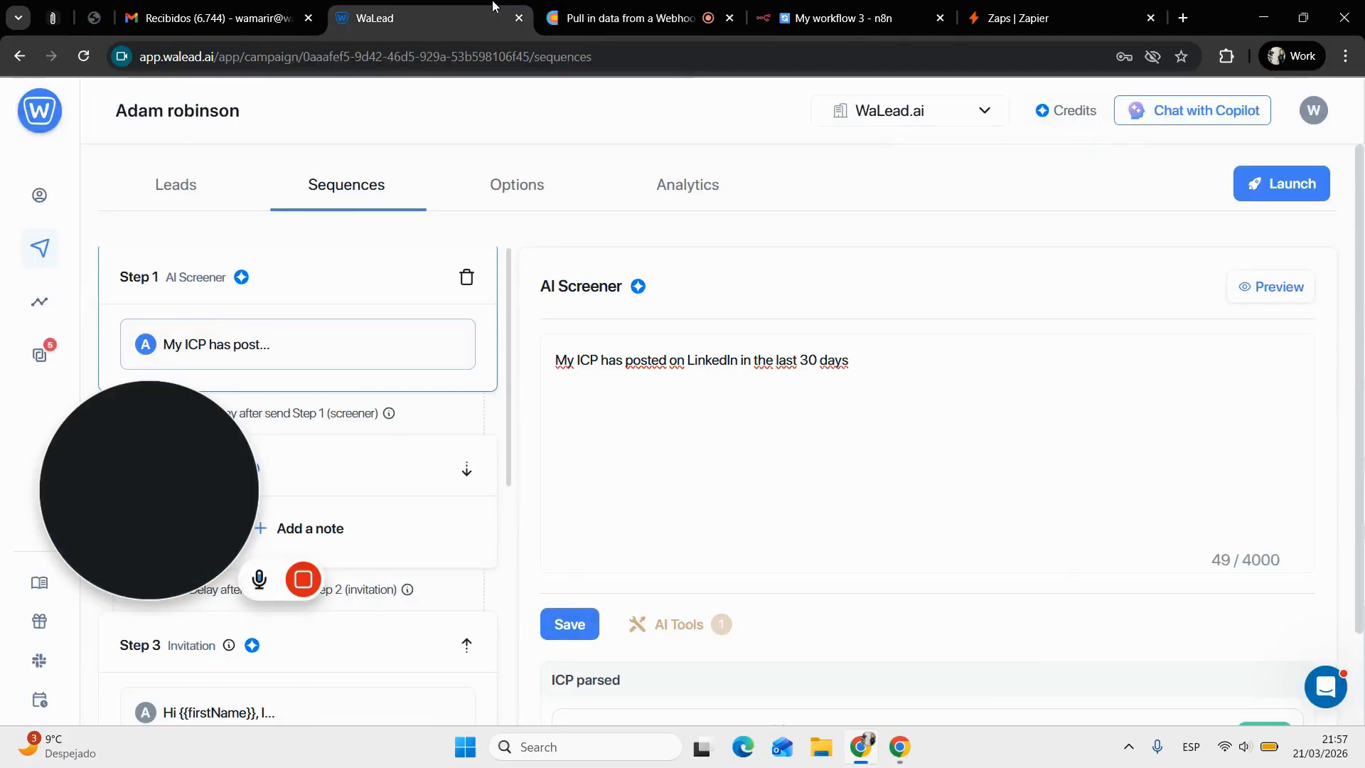
# Unsubscribe the existing n8n lead-tagged webhook in Settings > API & Integrations
pyautogui.click(1311, 115)
pyautogui.click(1305, 148)
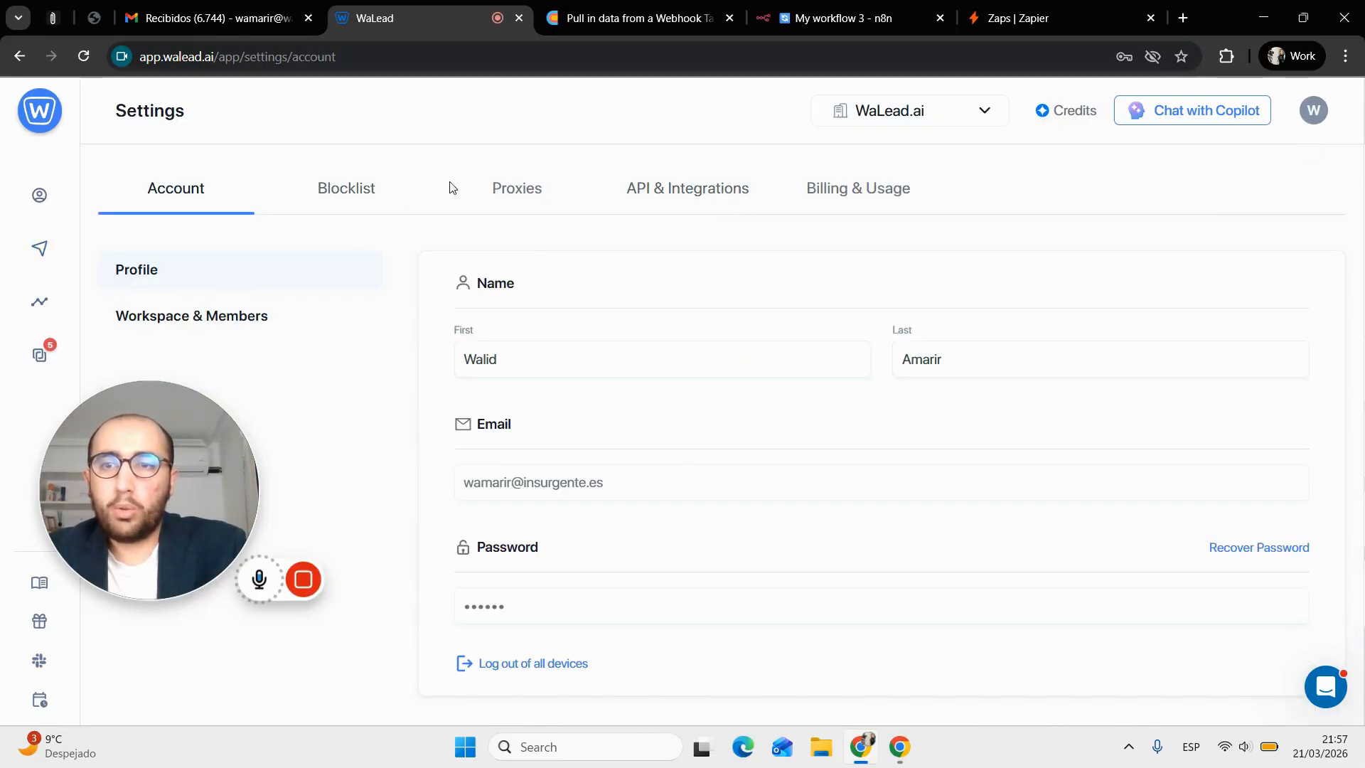
pyautogui.click(639, 189)
pyautogui.click(250, 310)
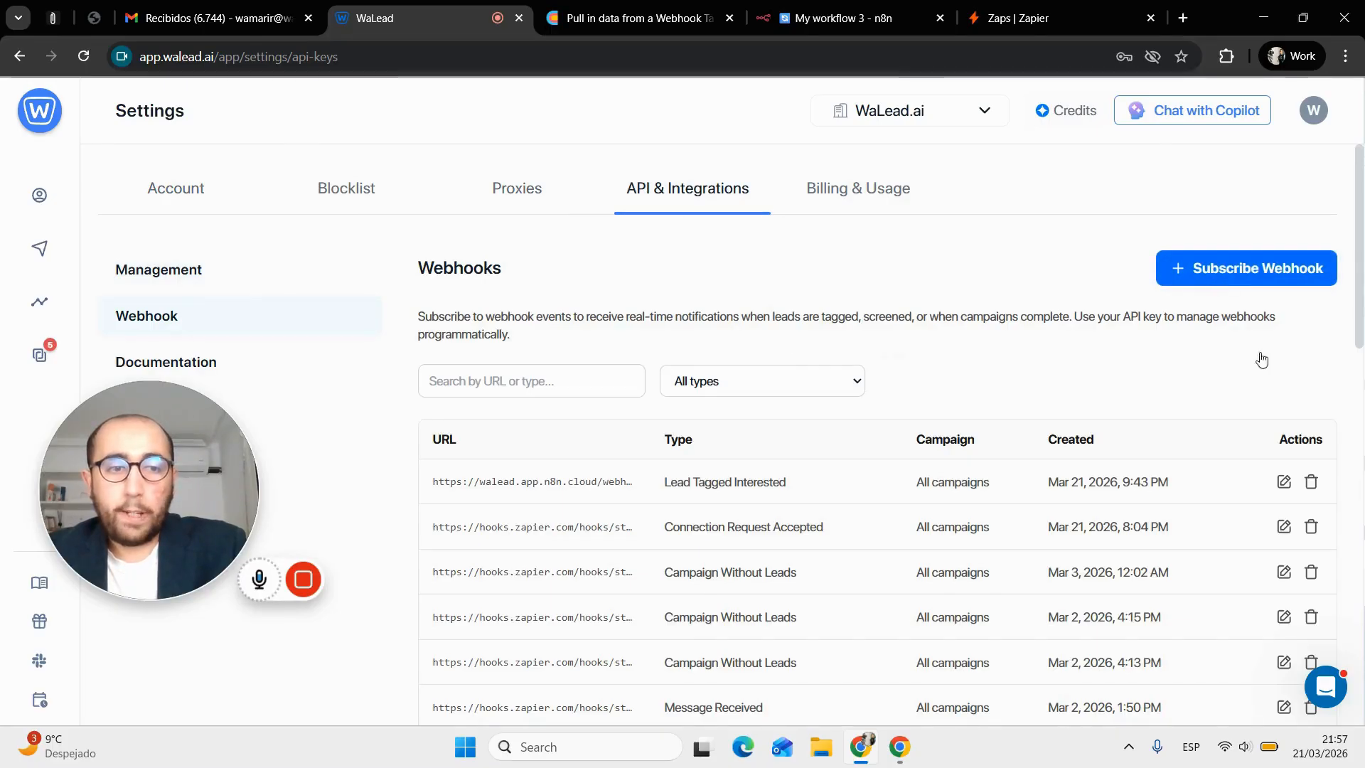
pyautogui.click(1311, 482)
pyautogui.click(889, 446)
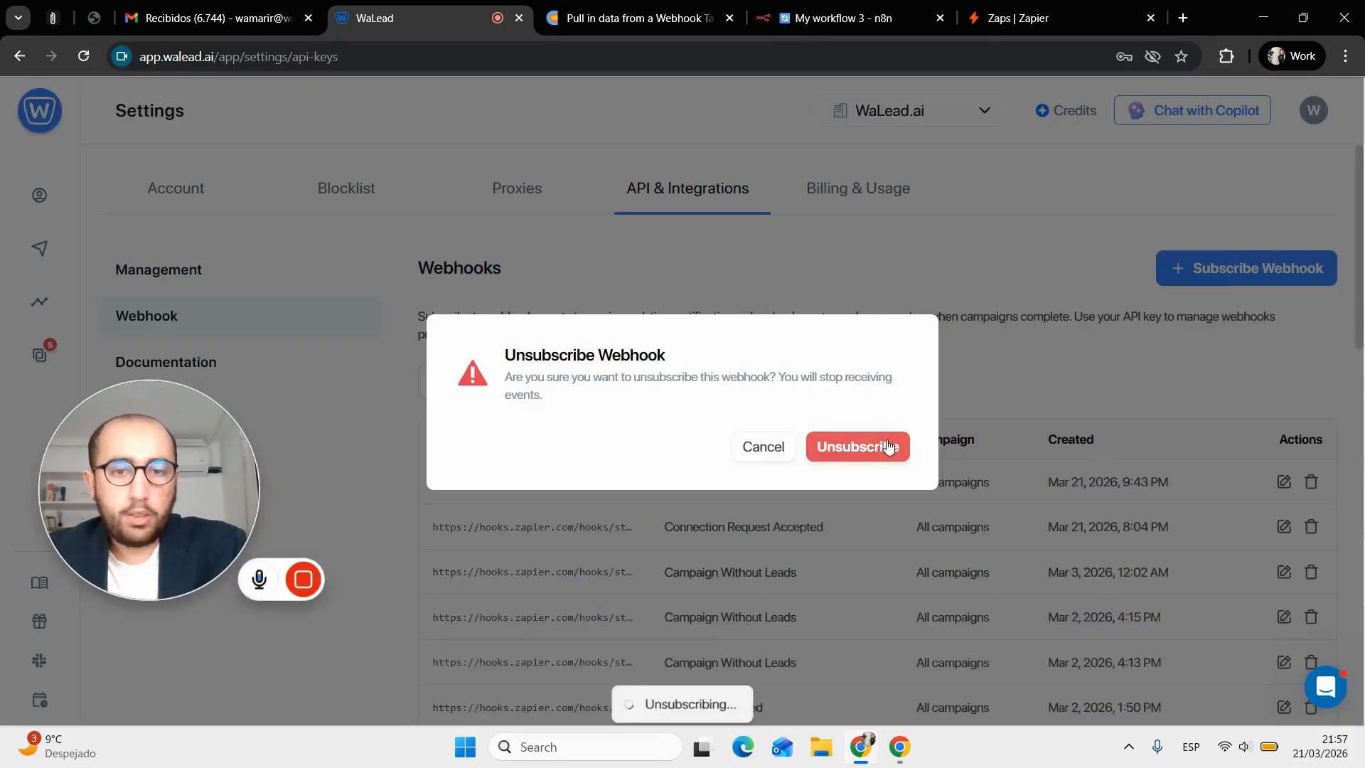
# Subscribe the pasted Clay URL to Lead Tagged Interested events for All campaigns
pyautogui.click(1184, 275)
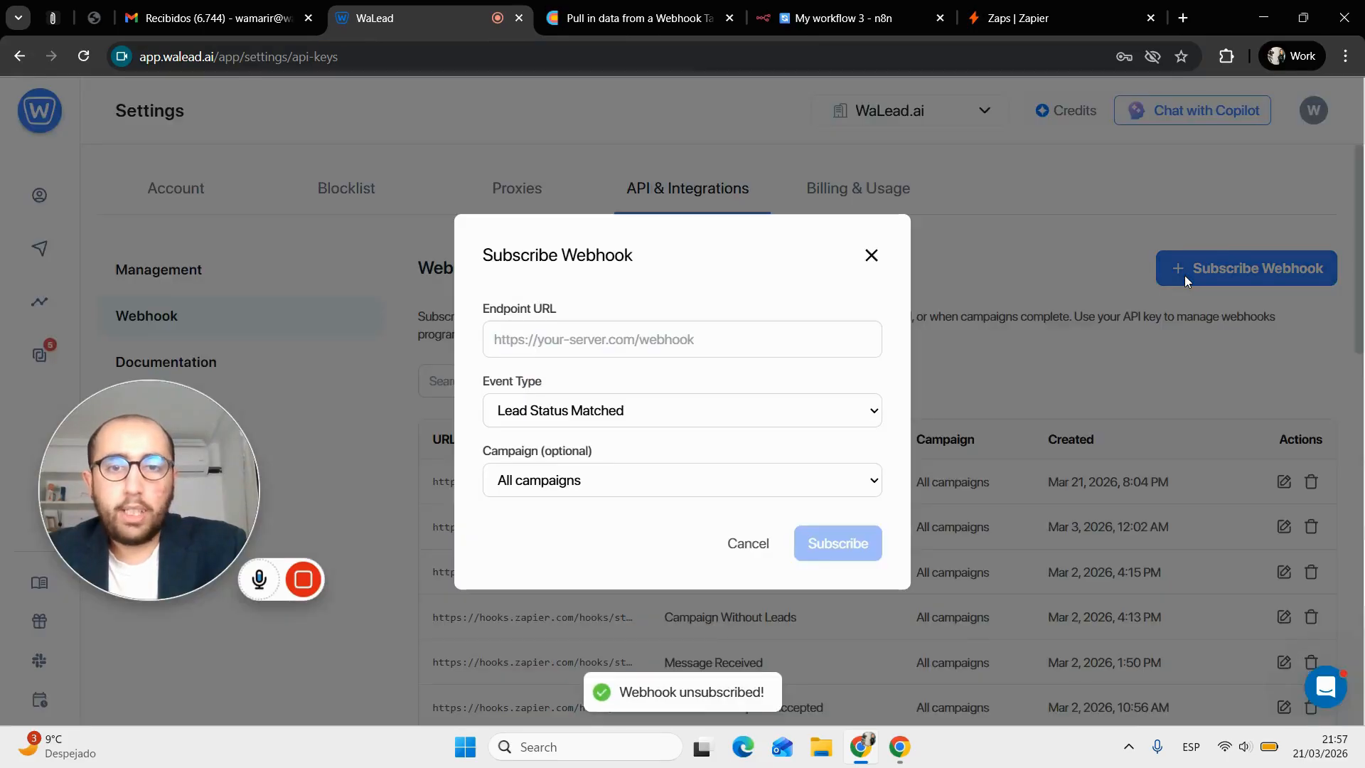
pyautogui.click(617, 348)
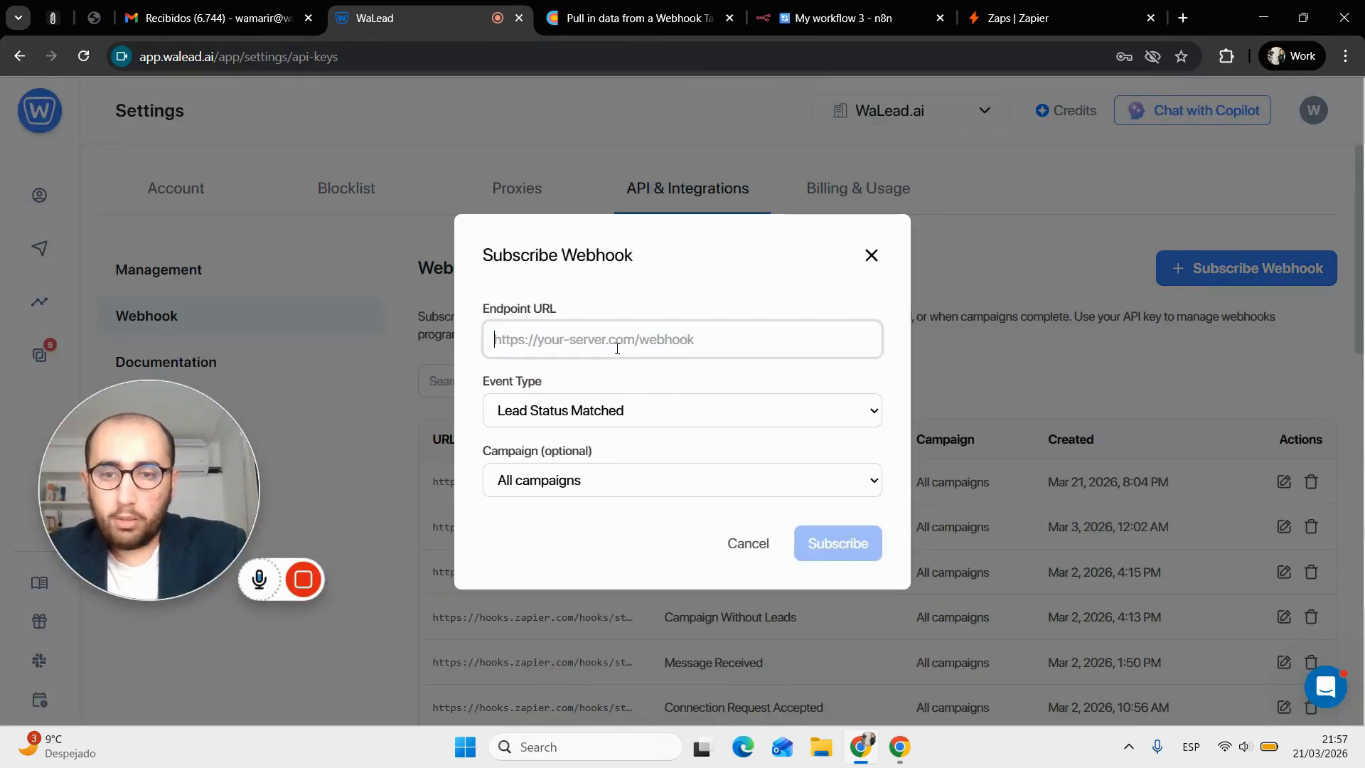
pyautogui.hotkey('ctrl', 'v')
pyautogui.click(658, 420)
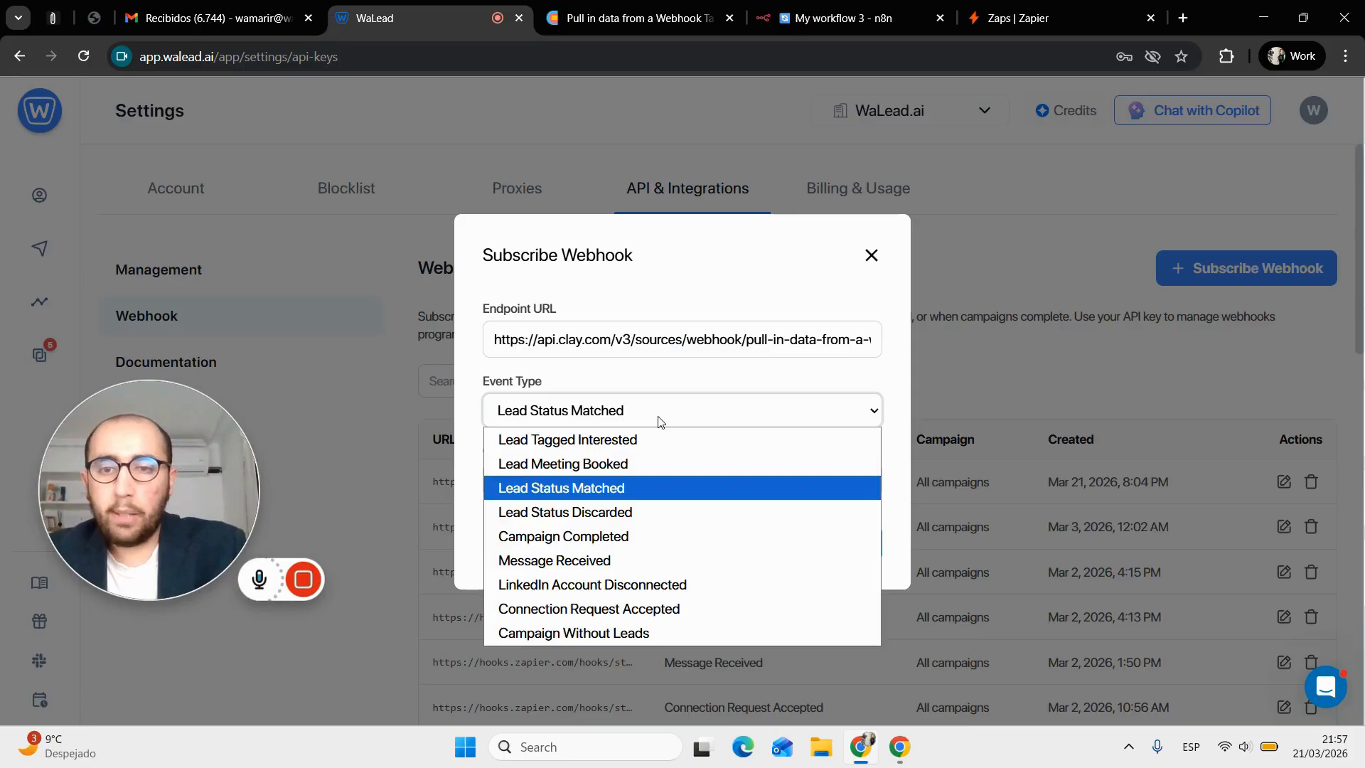
pyautogui.click(648, 439)
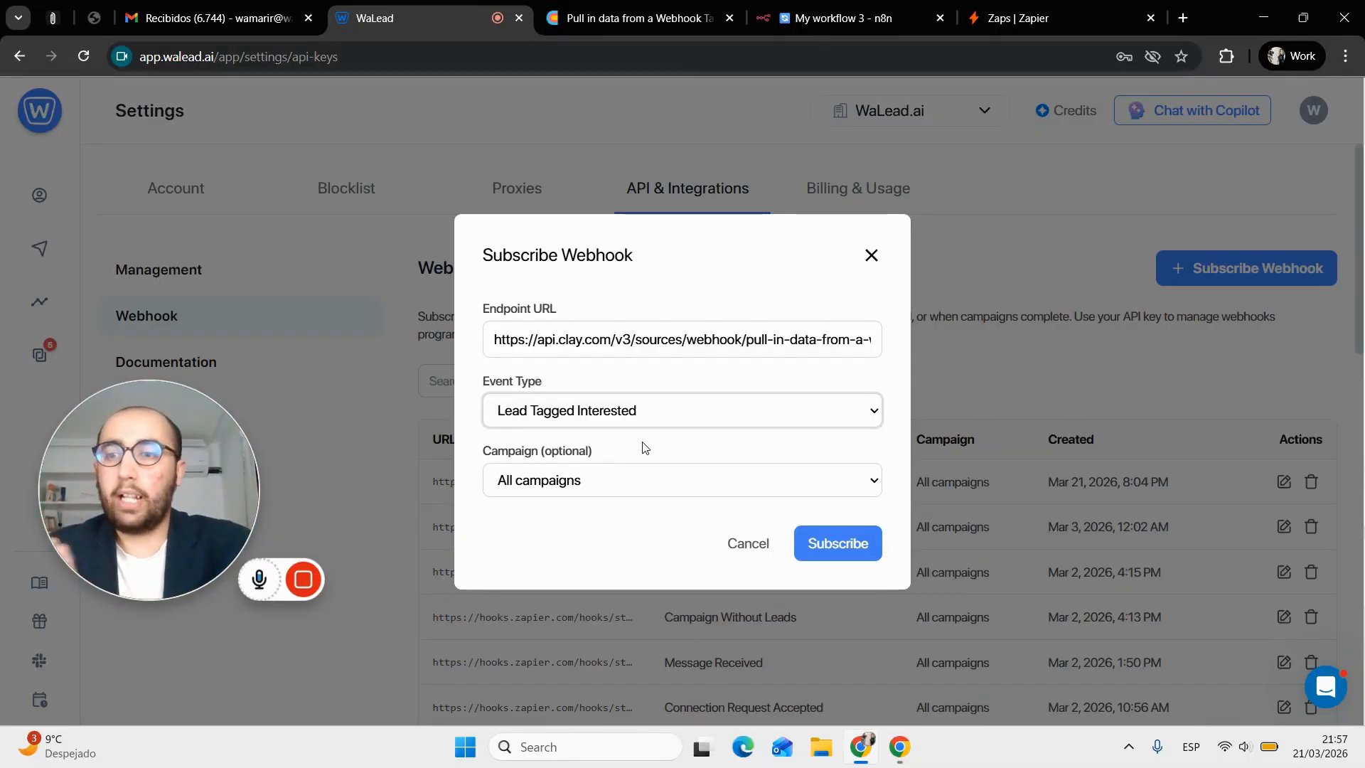
pyautogui.click(654, 471)
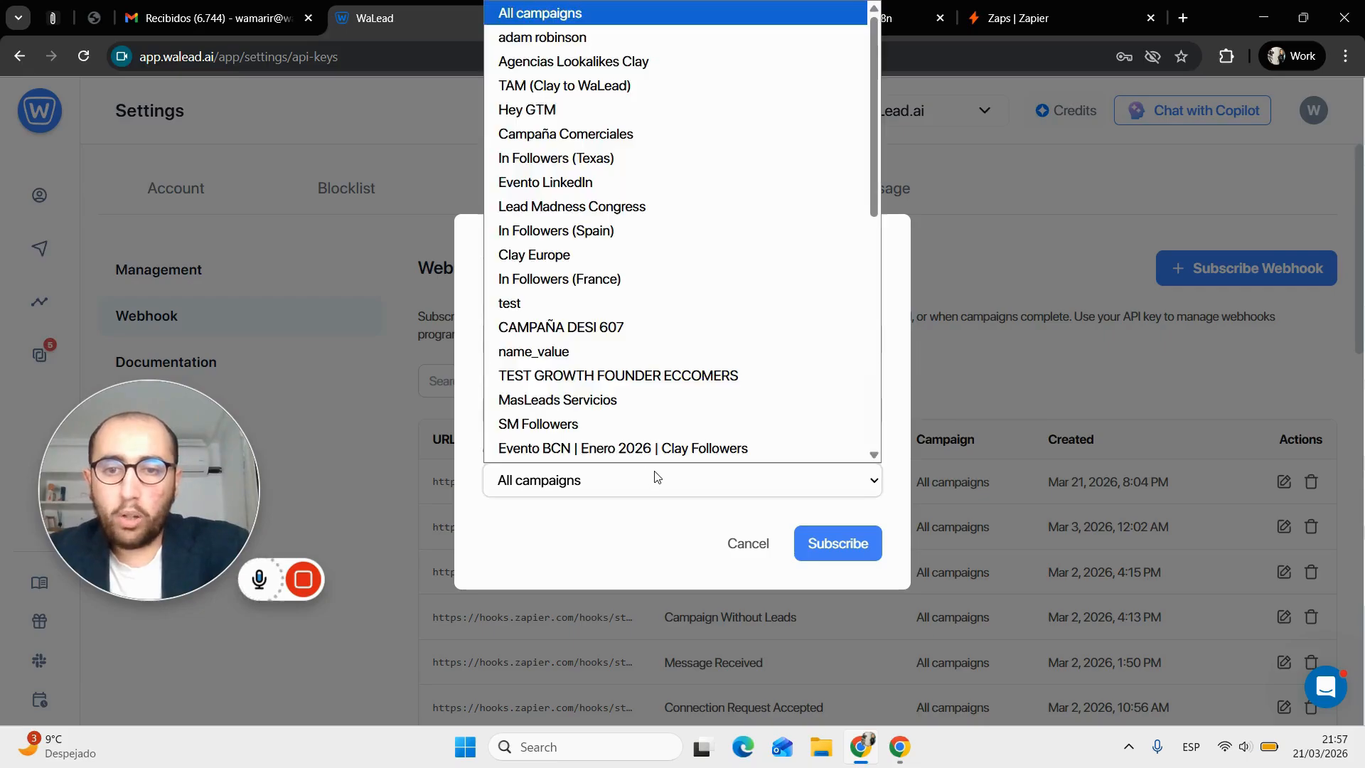
pyautogui.scroll(-6, 658, 335)
pyautogui.scroll(10, 658, 341)
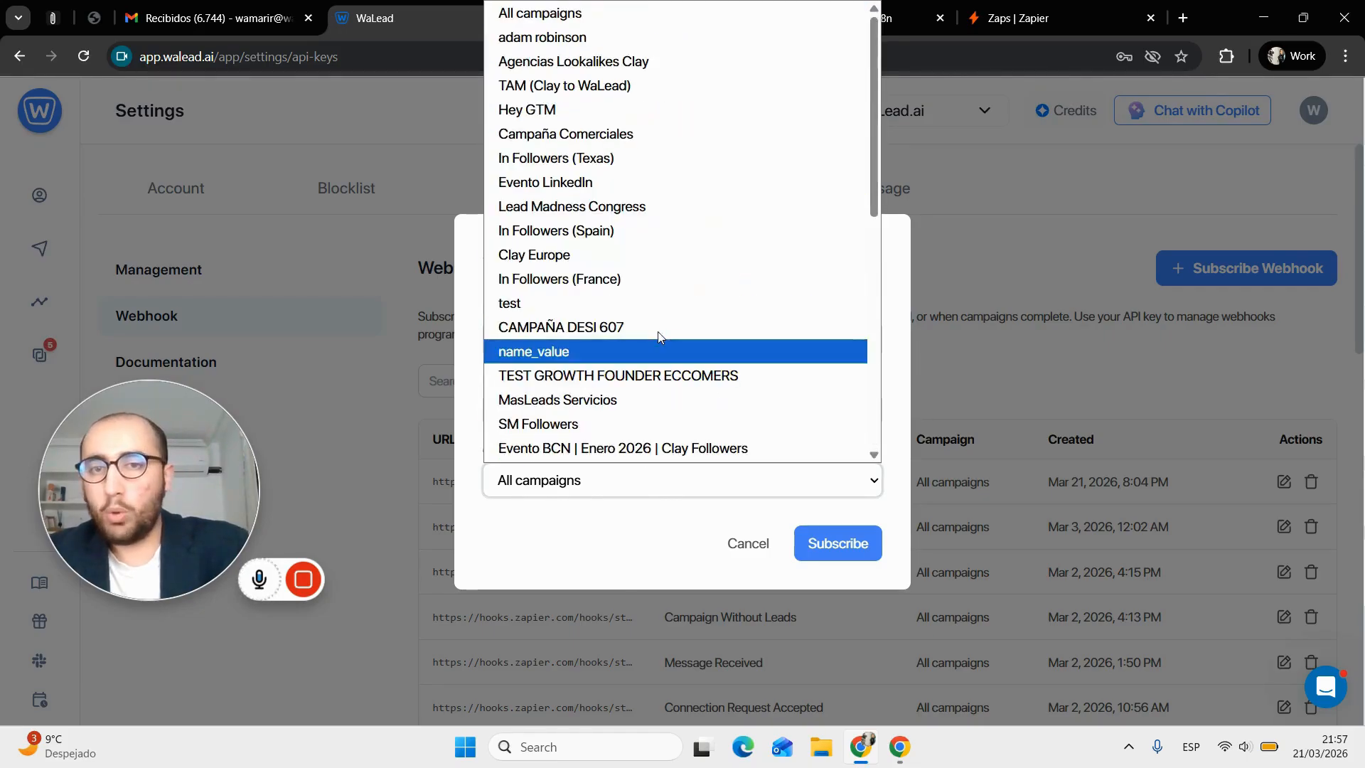
pyautogui.click(625, 573)
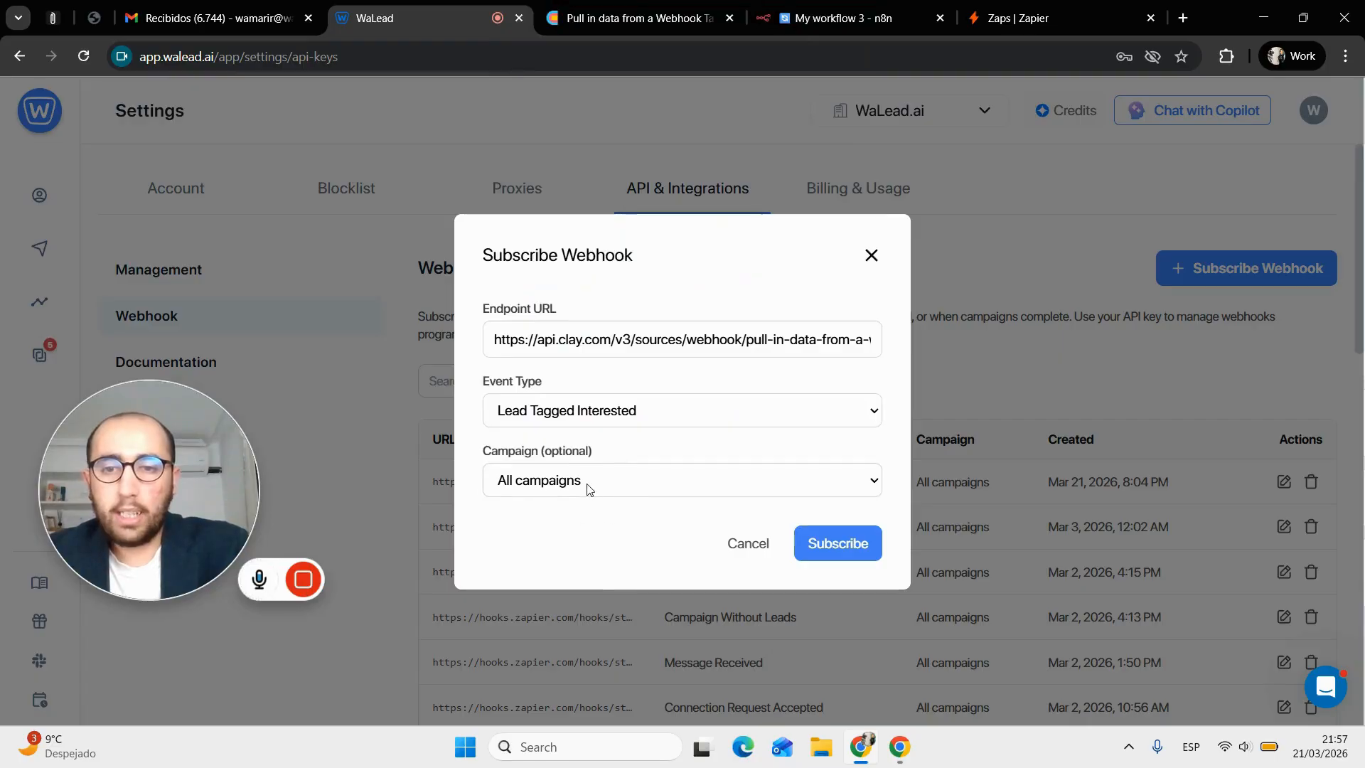
pyautogui.click(841, 556)
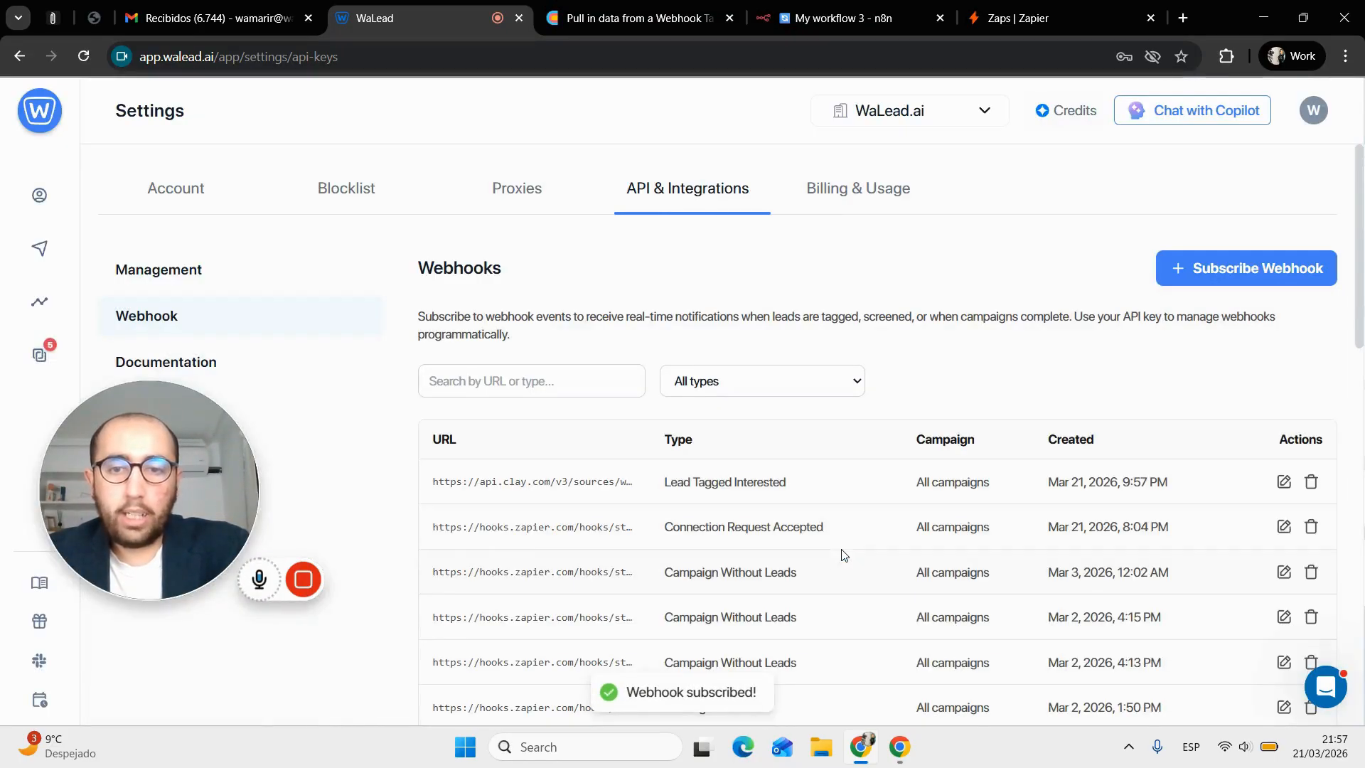
# Change a Unibox lead's status from Lead to Interested, then return to Clay's webhook table
pyautogui.click(39, 354)
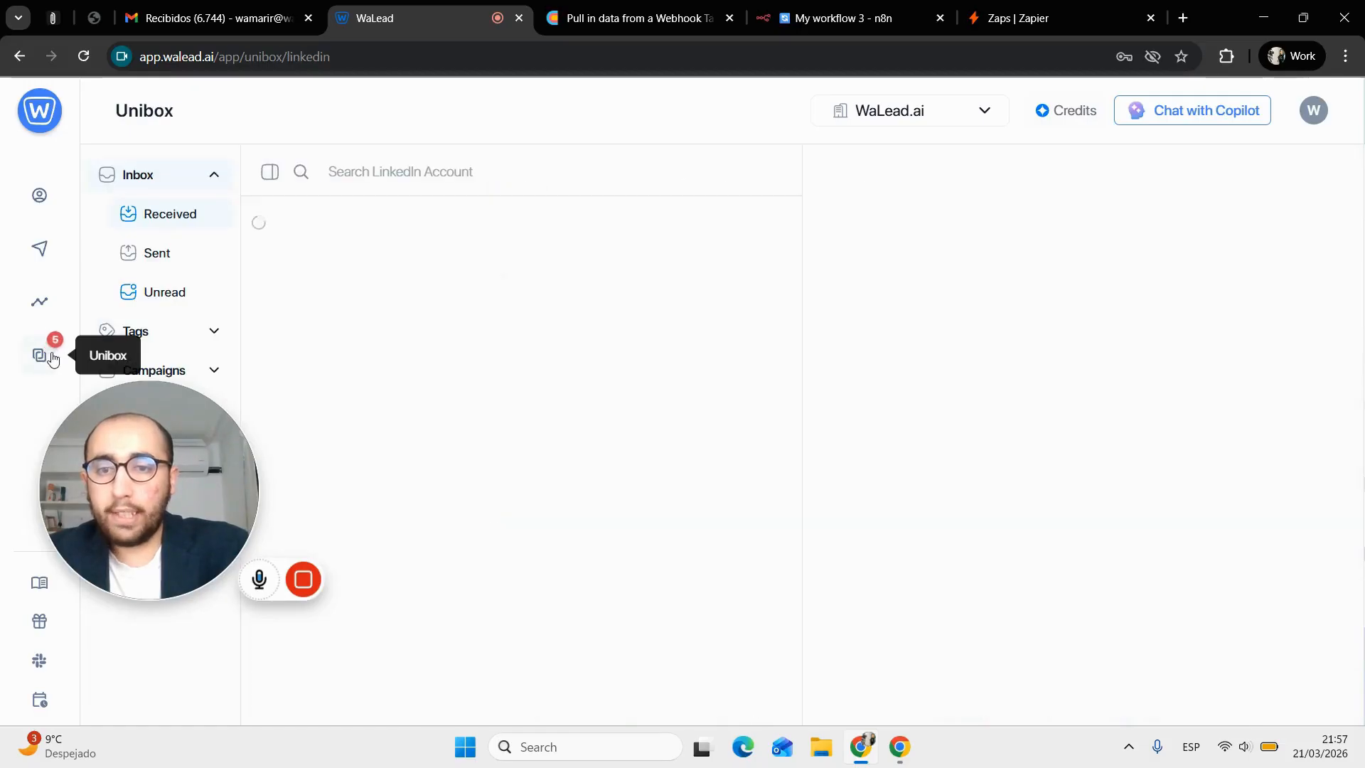
pyautogui.scroll(-5, 595, 455)
pyautogui.scroll(-2, 595, 455)
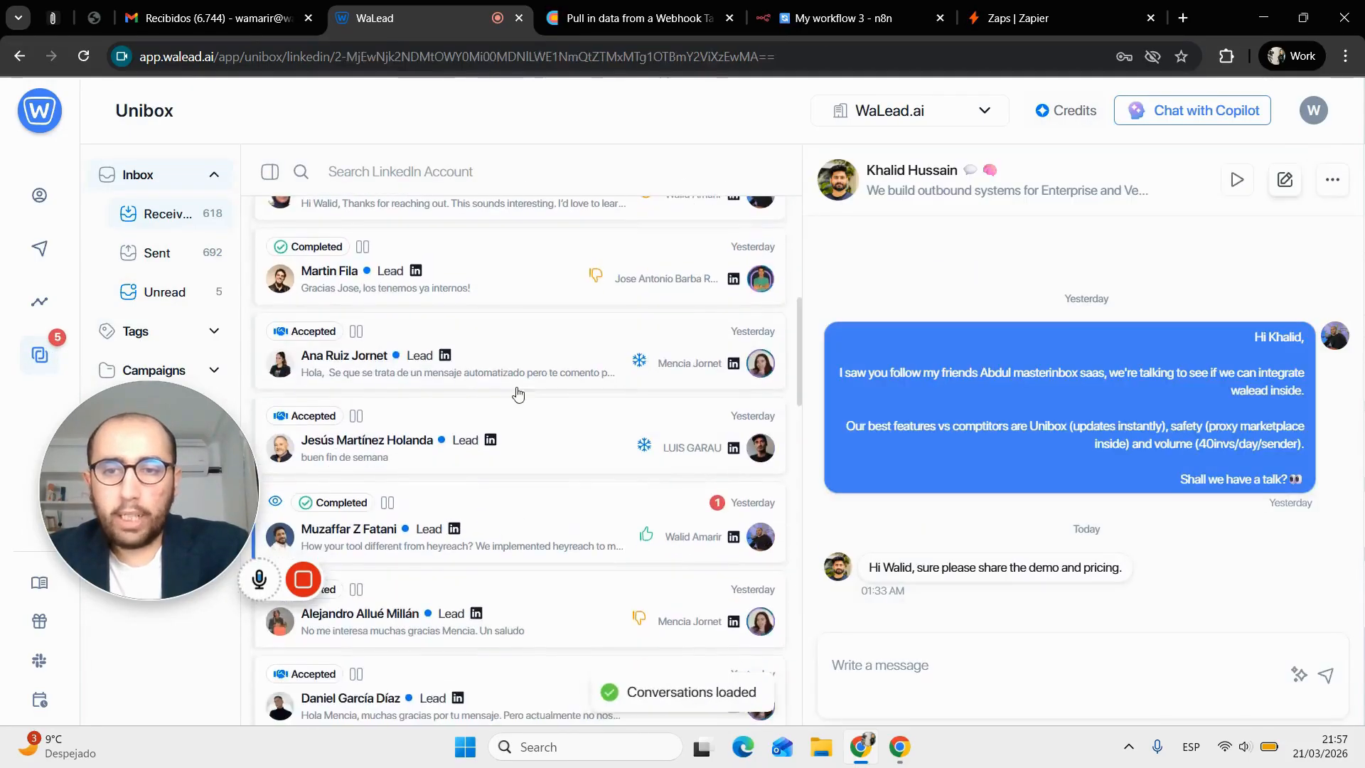
pyautogui.click(524, 384)
pyautogui.click(1285, 179)
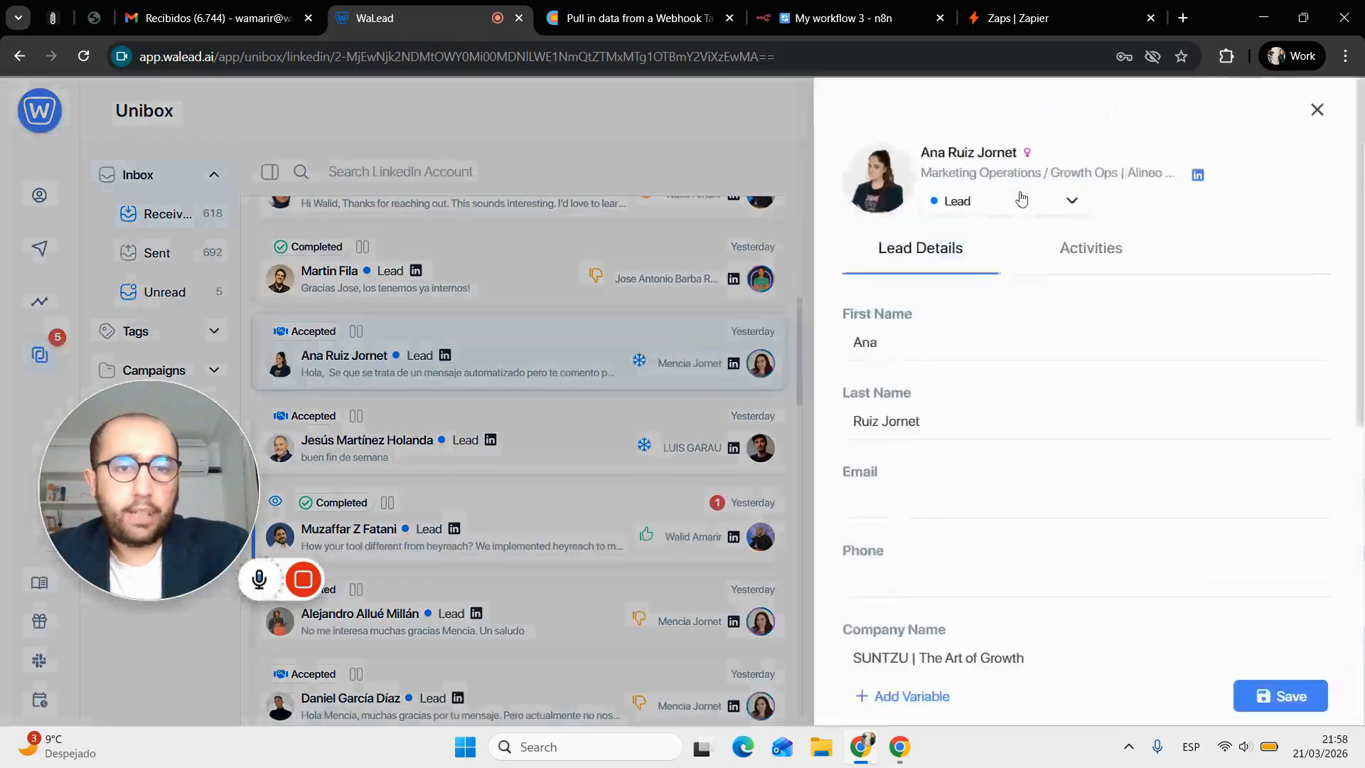
pyautogui.click(1021, 200)
pyautogui.click(980, 225)
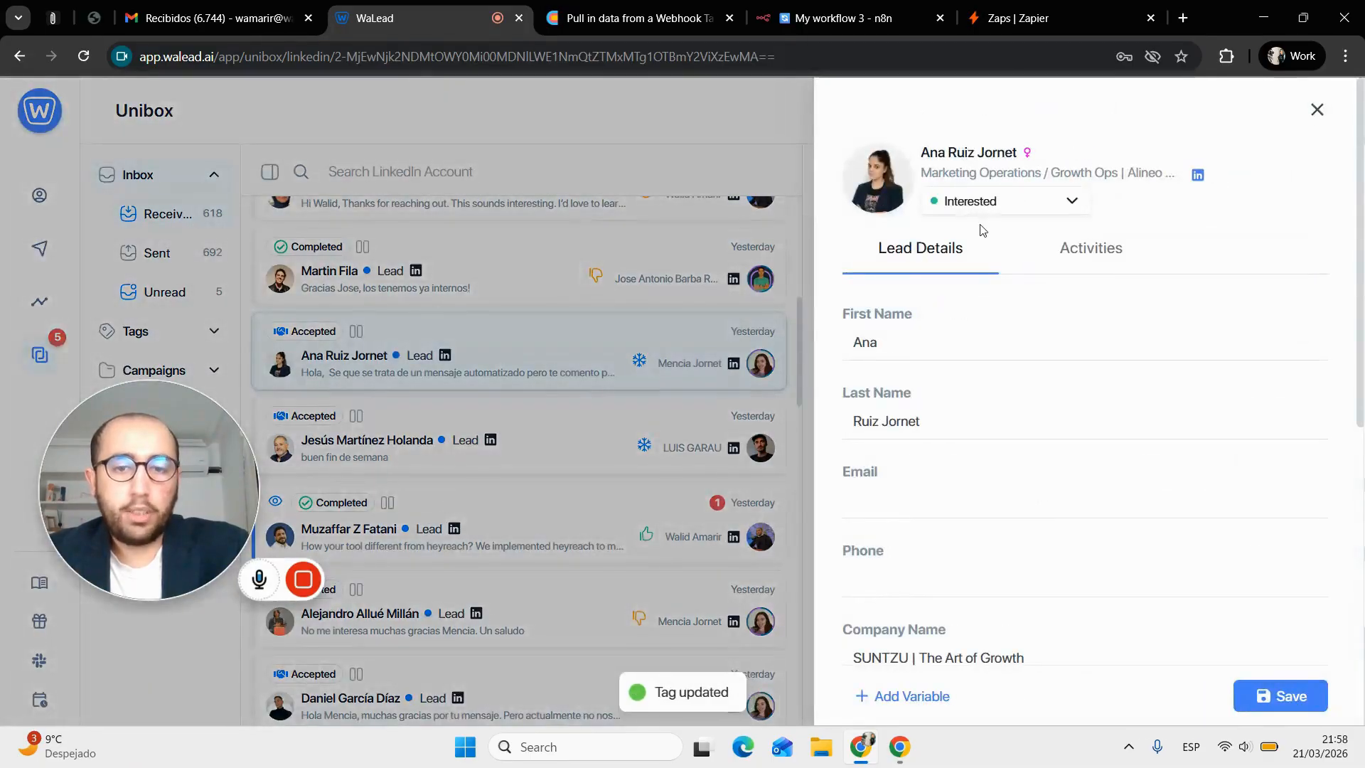
pyautogui.click(846, 6)
pyautogui.click(692, 6)
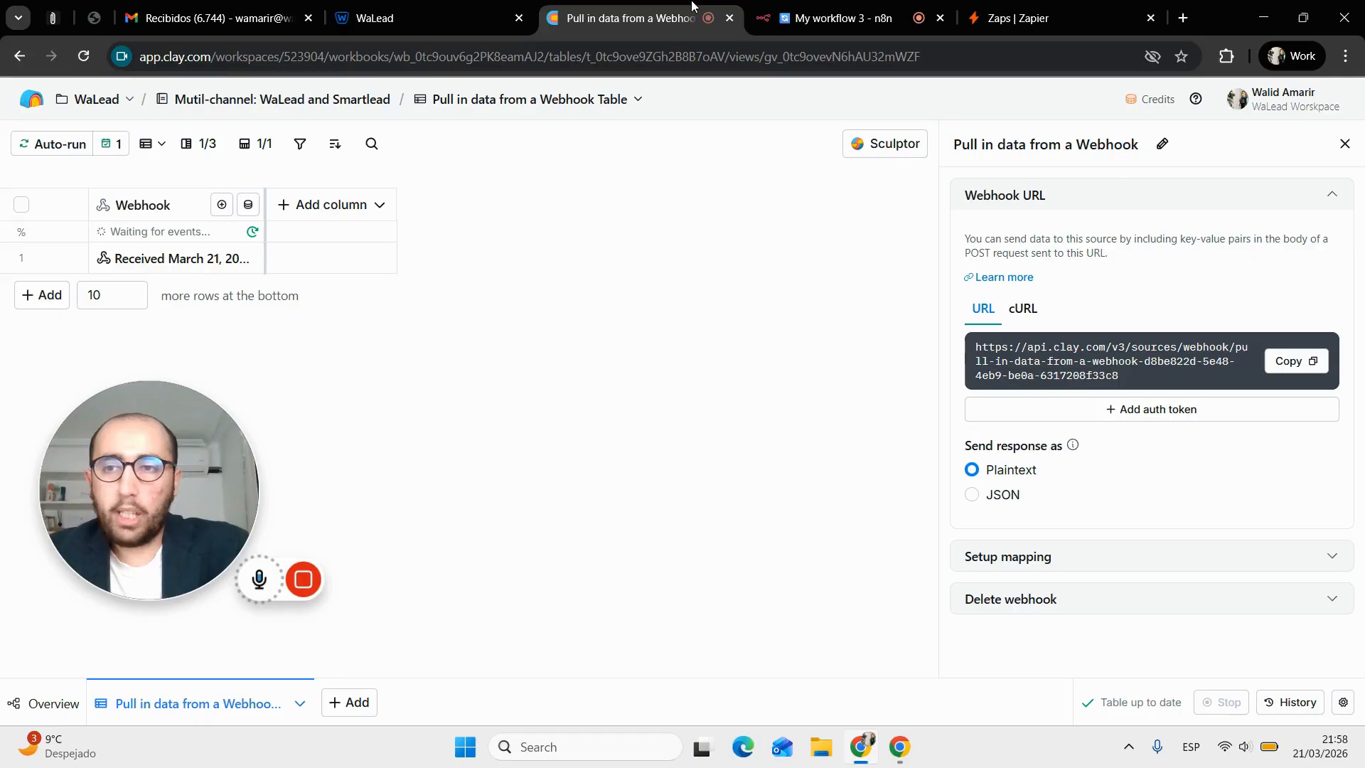
# Create First Name, Last Name, Company Name and Linkedin Url columns from the received webhook data
pyautogui.click(177, 263)
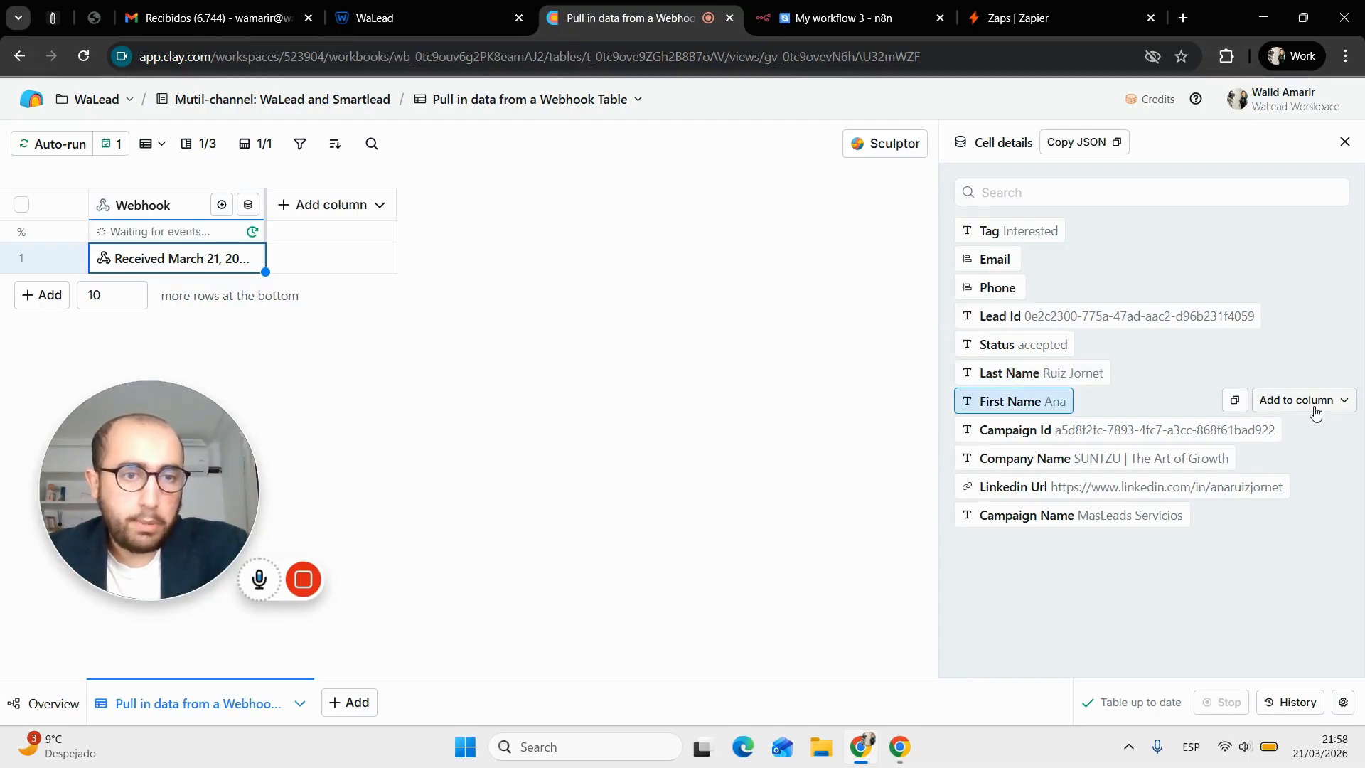
pyautogui.click(1311, 408)
pyautogui.click(1309, 450)
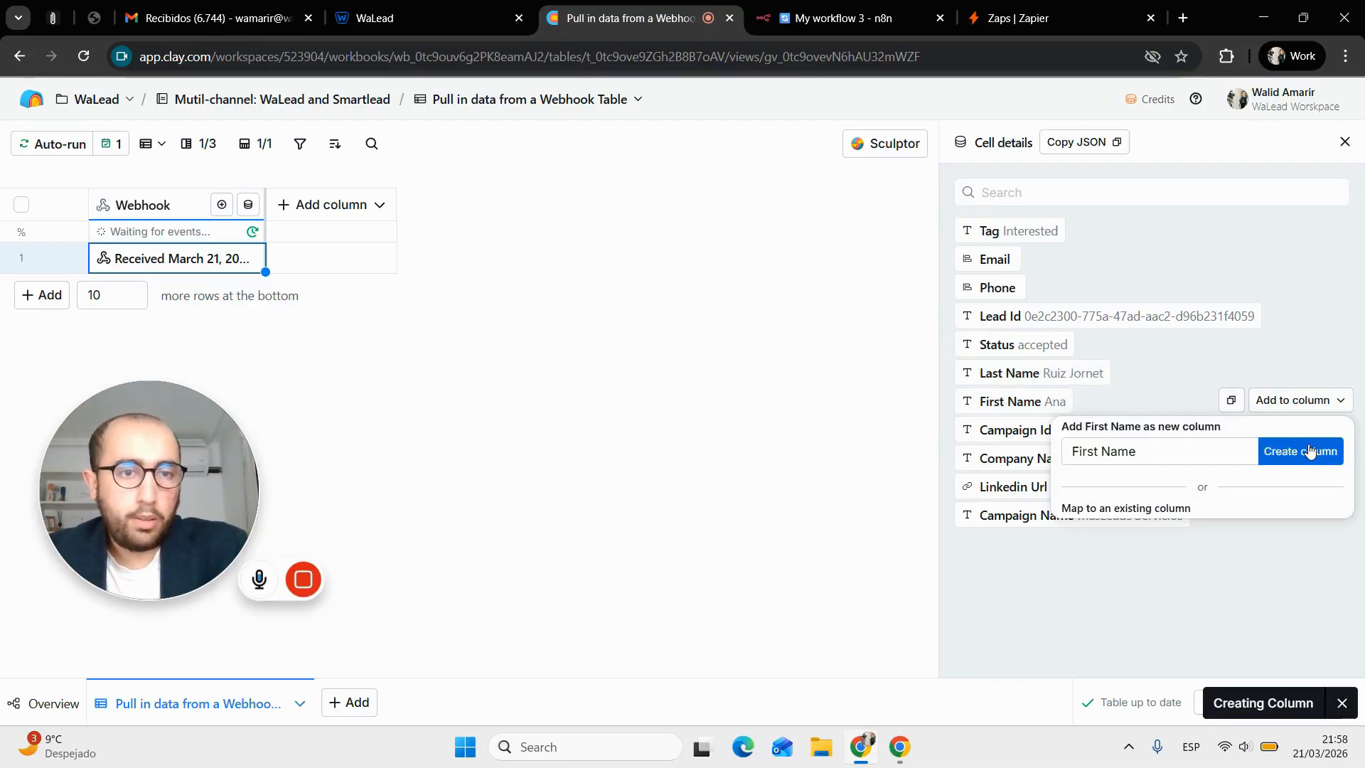
pyautogui.click(1285, 371)
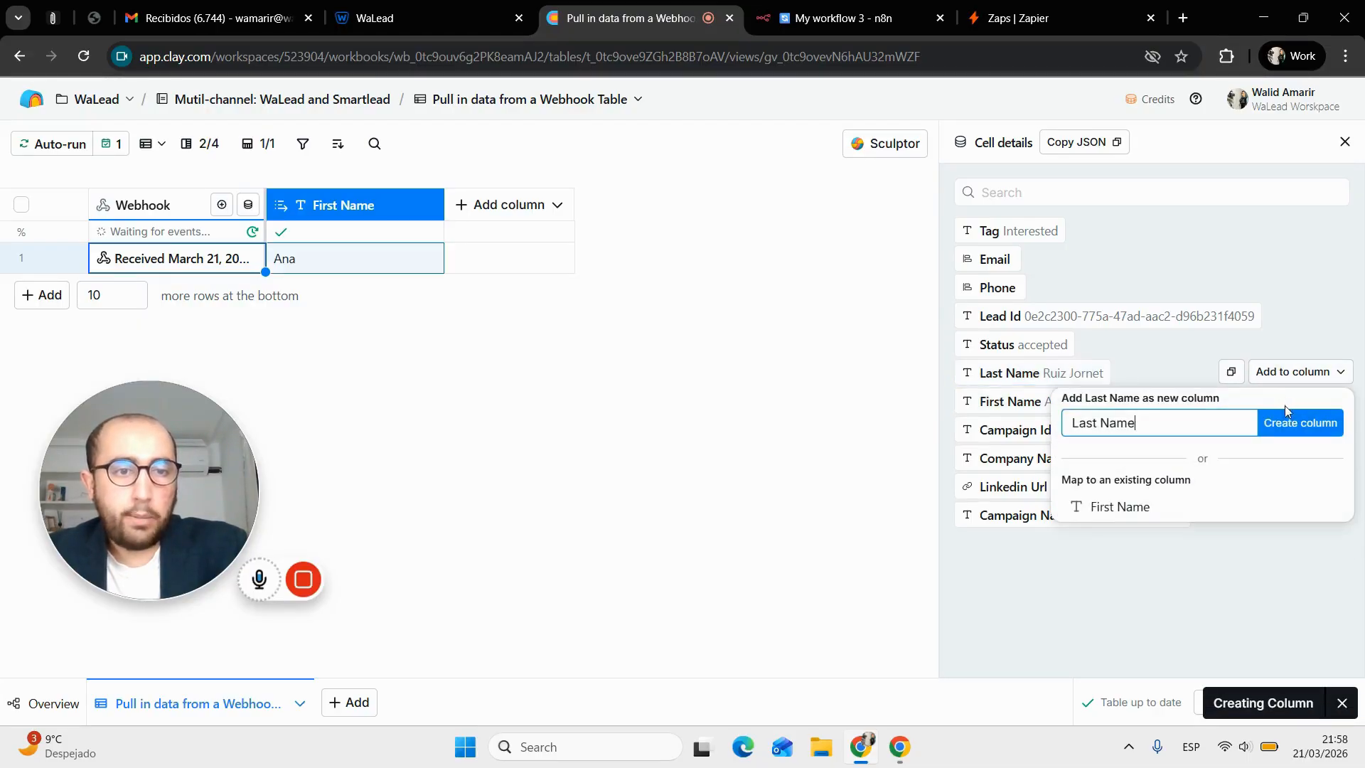
pyautogui.click(1292, 420)
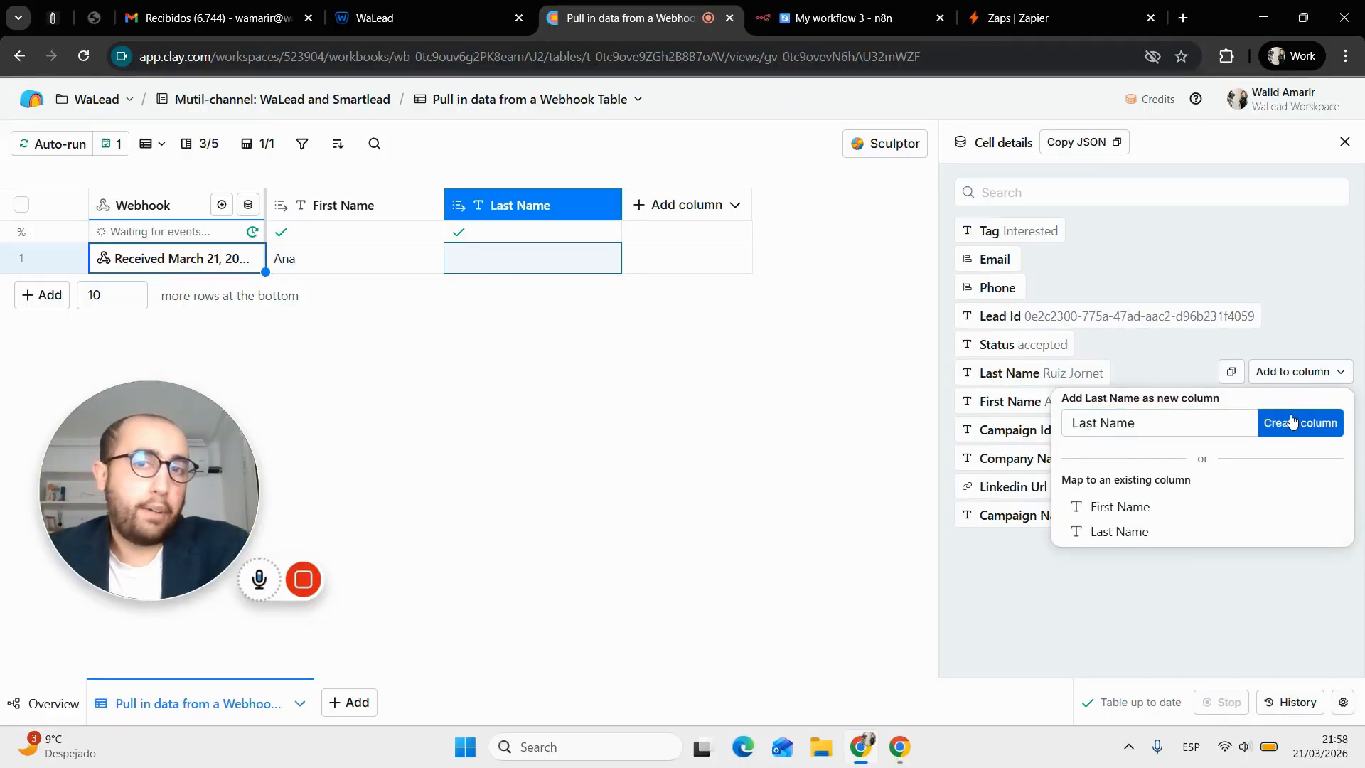
pyautogui.click(1290, 456)
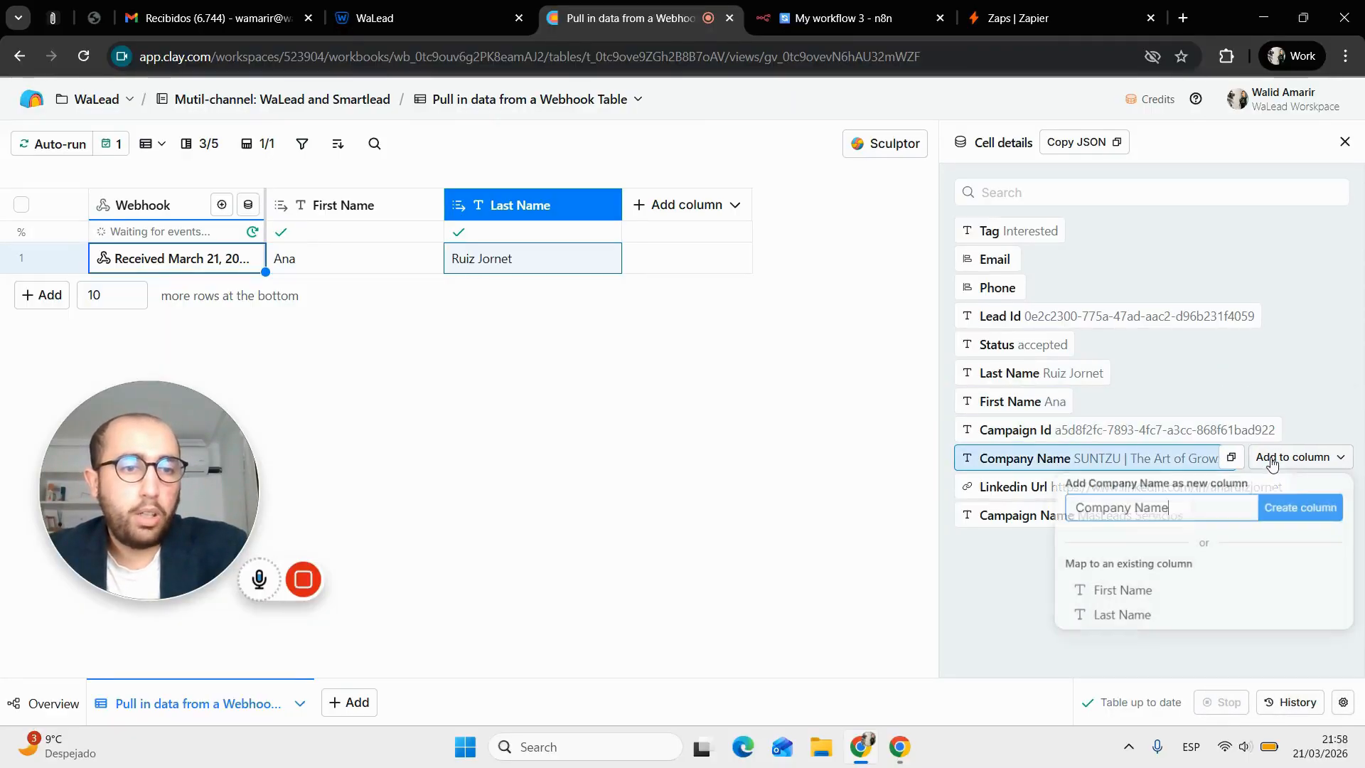
pyautogui.click(1285, 509)
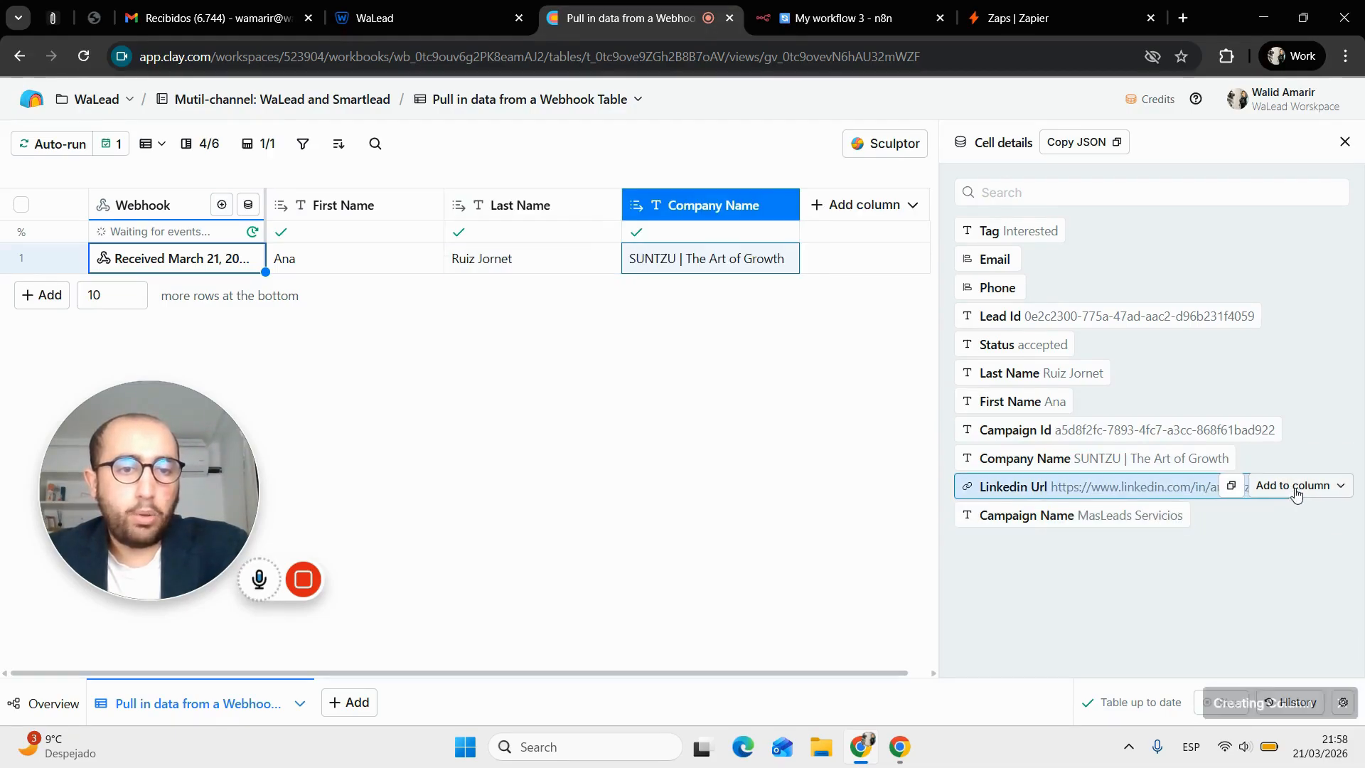
pyautogui.click(1293, 485)
pyautogui.click(1289, 538)
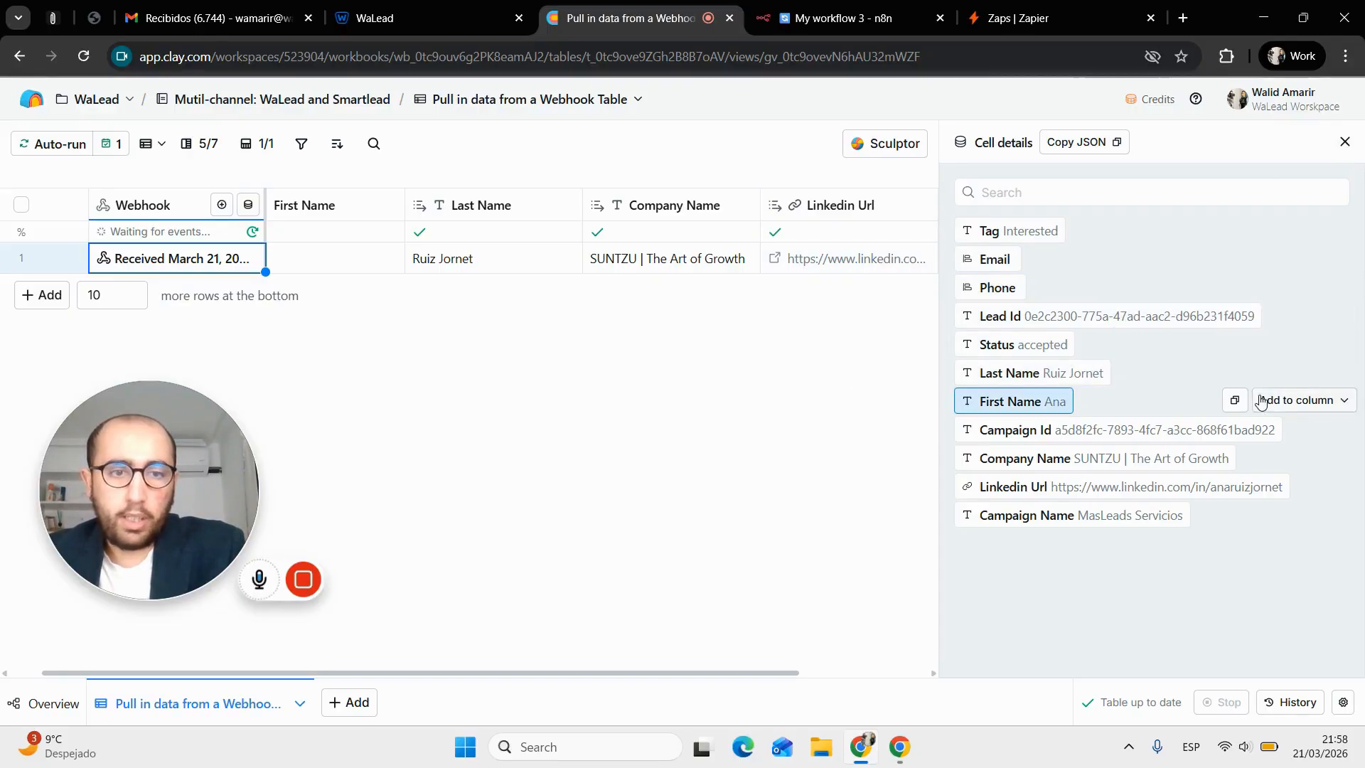
# Close the cell details panel and bring up the Zapier Zaps list
pyautogui.click(1258, 401)
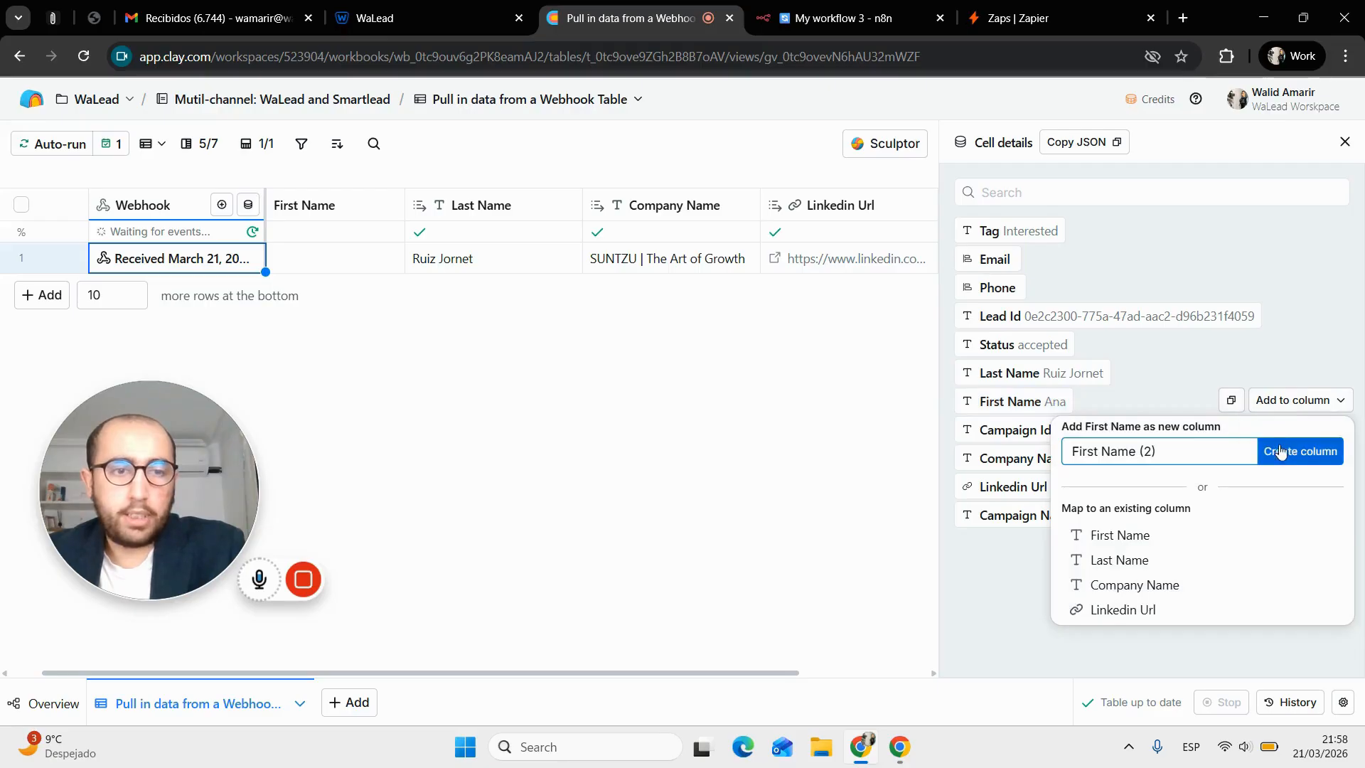
pyautogui.click(807, 389)
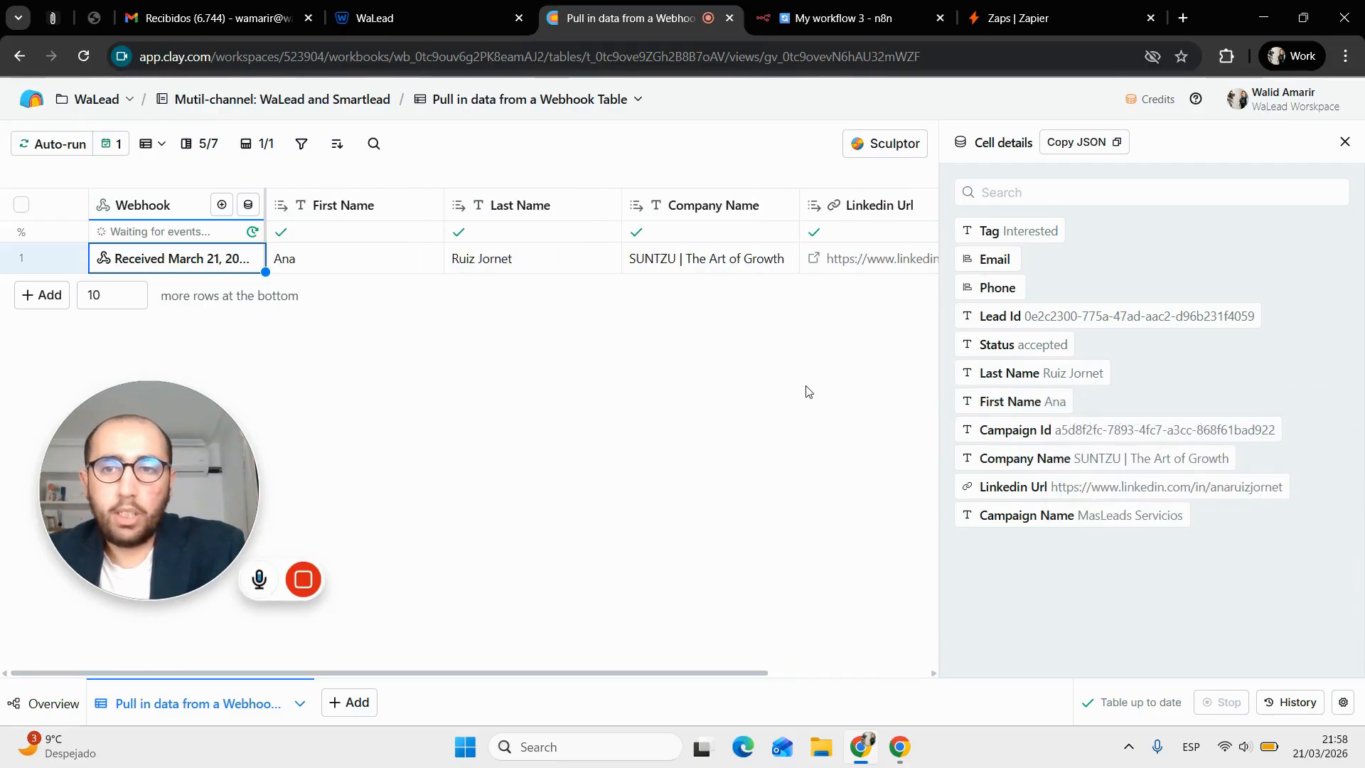
pyautogui.click(1344, 142)
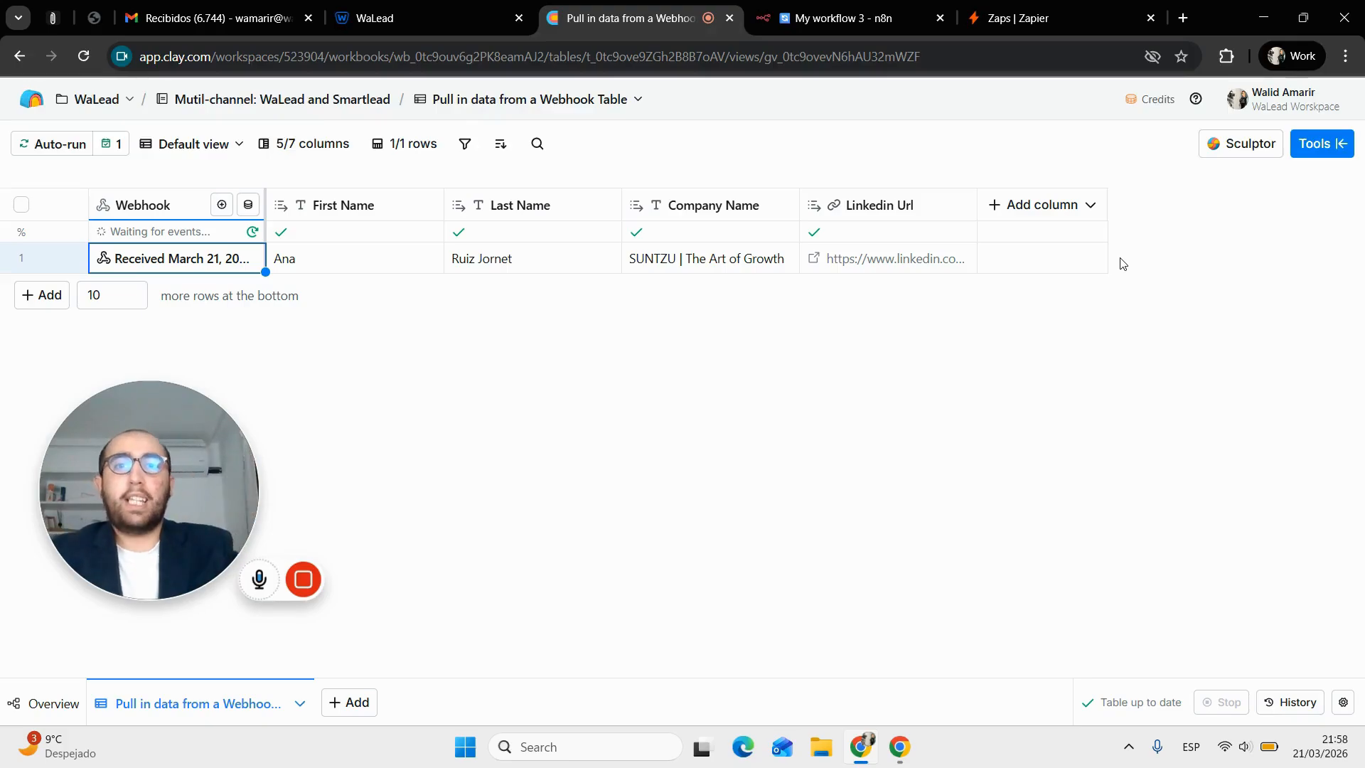
pyautogui.moveTo(1016, 18); pyautogui.dragTo(811, 18)
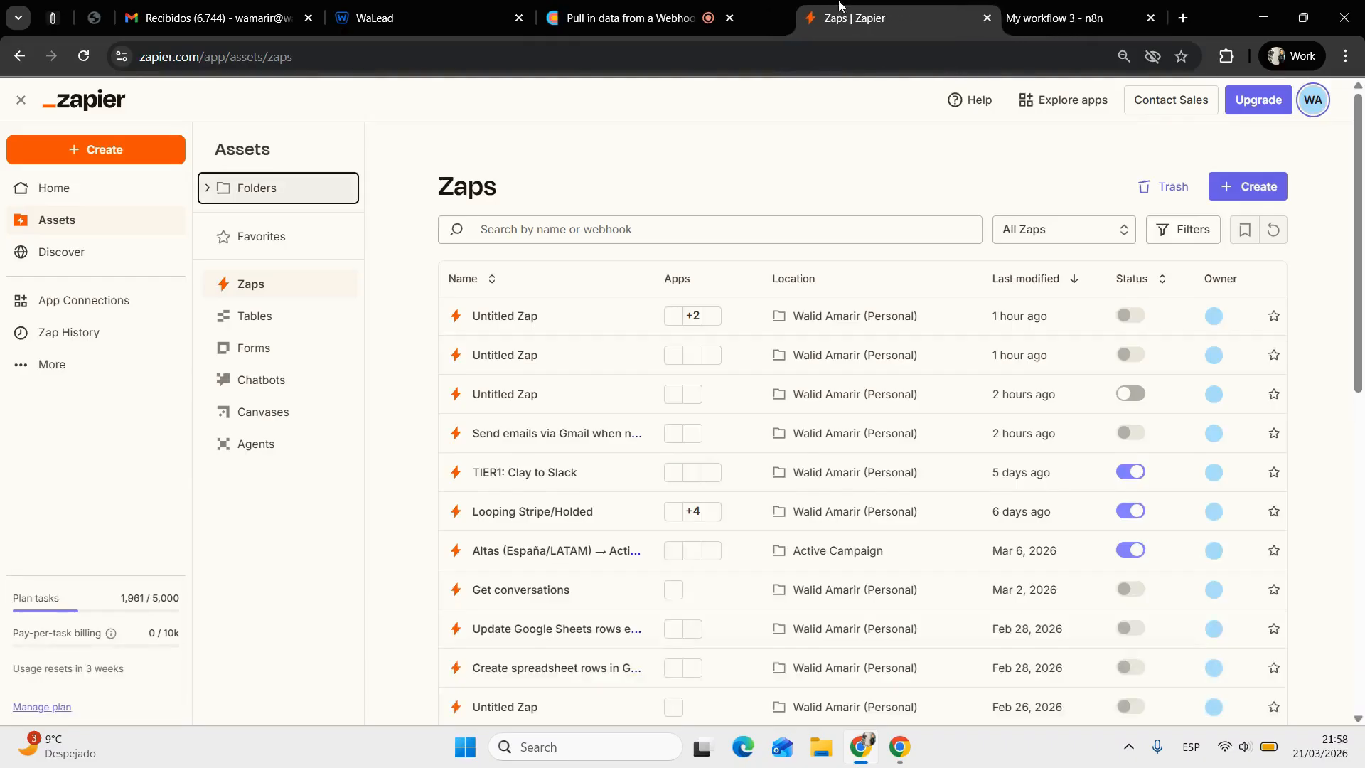
# Create a new Zap triggered by Webhooks by Zapier's Catch Hook event
pyautogui.click(1270, 189)
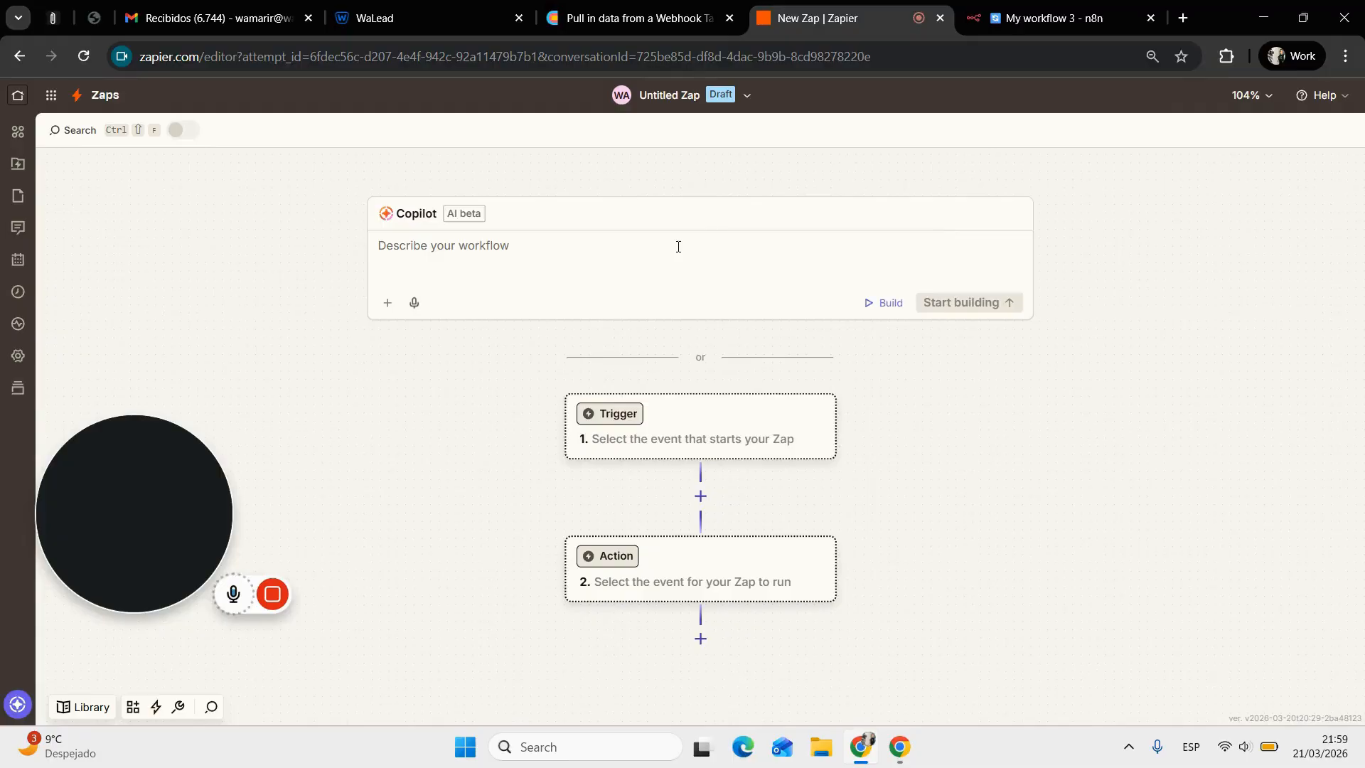
pyautogui.click(680, 431)
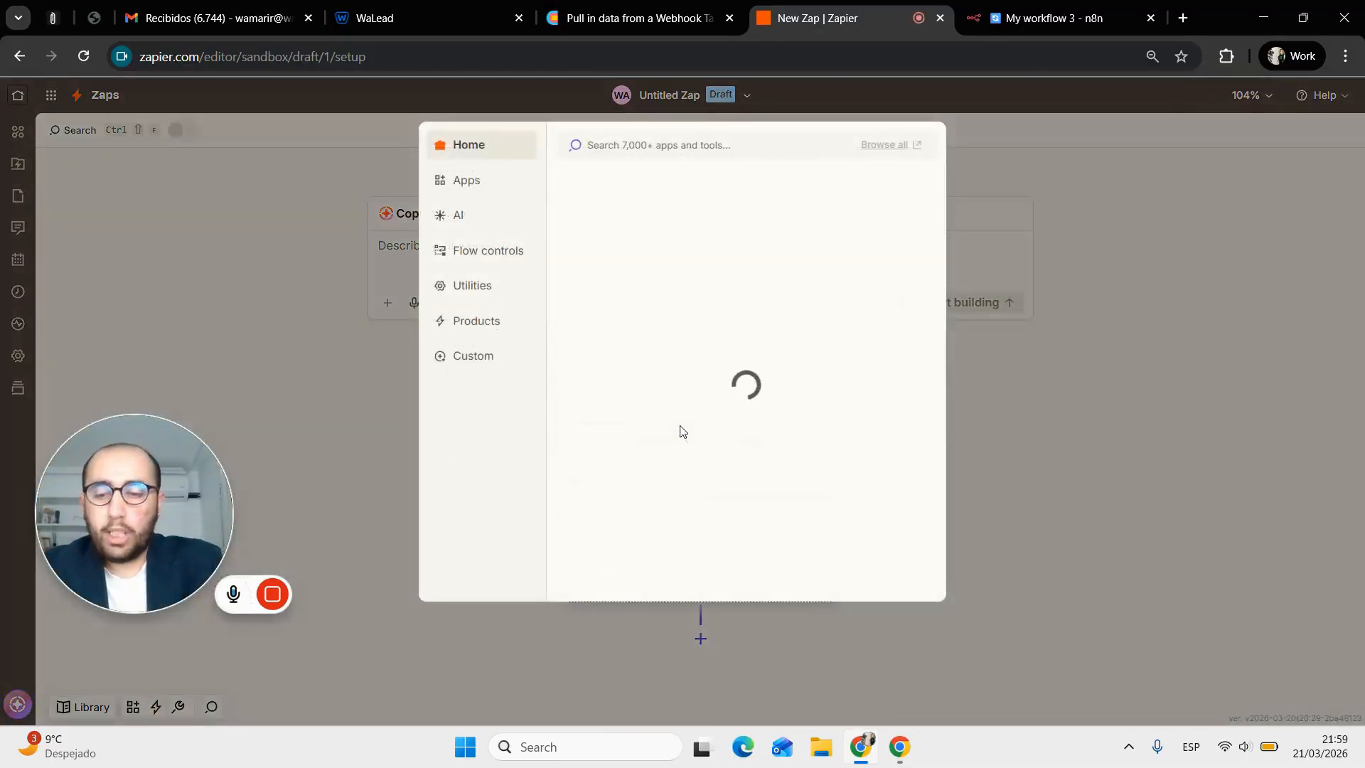
pyautogui.write('webhook')
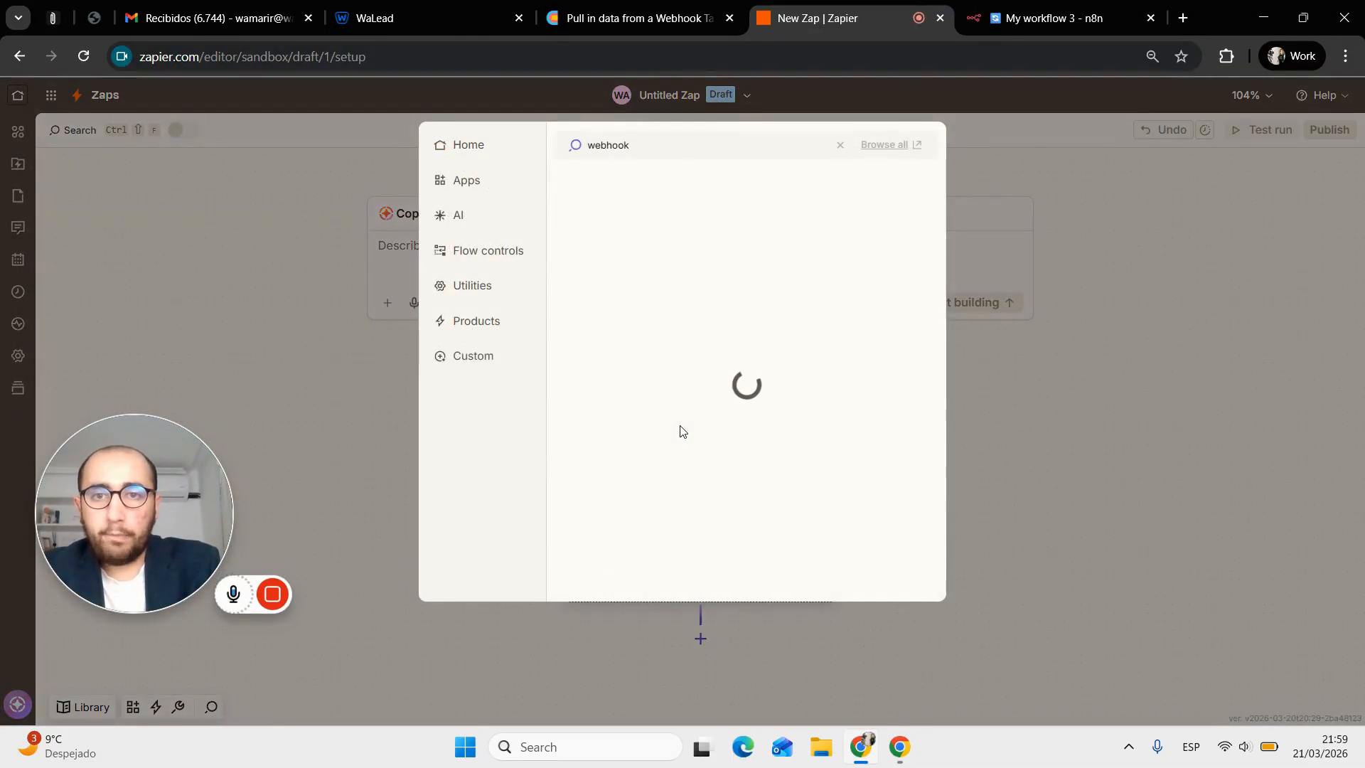
pyautogui.click(749, 186)
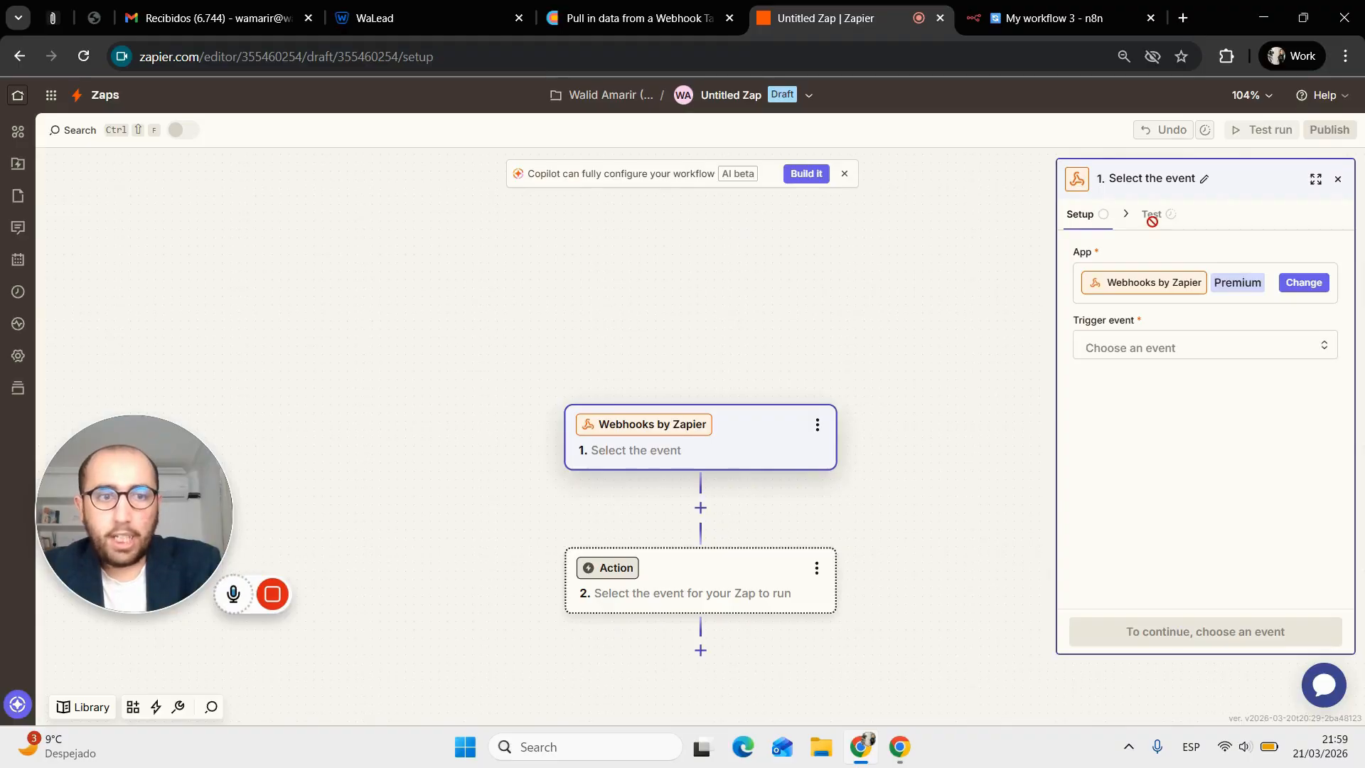
pyautogui.click(1151, 343)
pyautogui.click(944, 408)
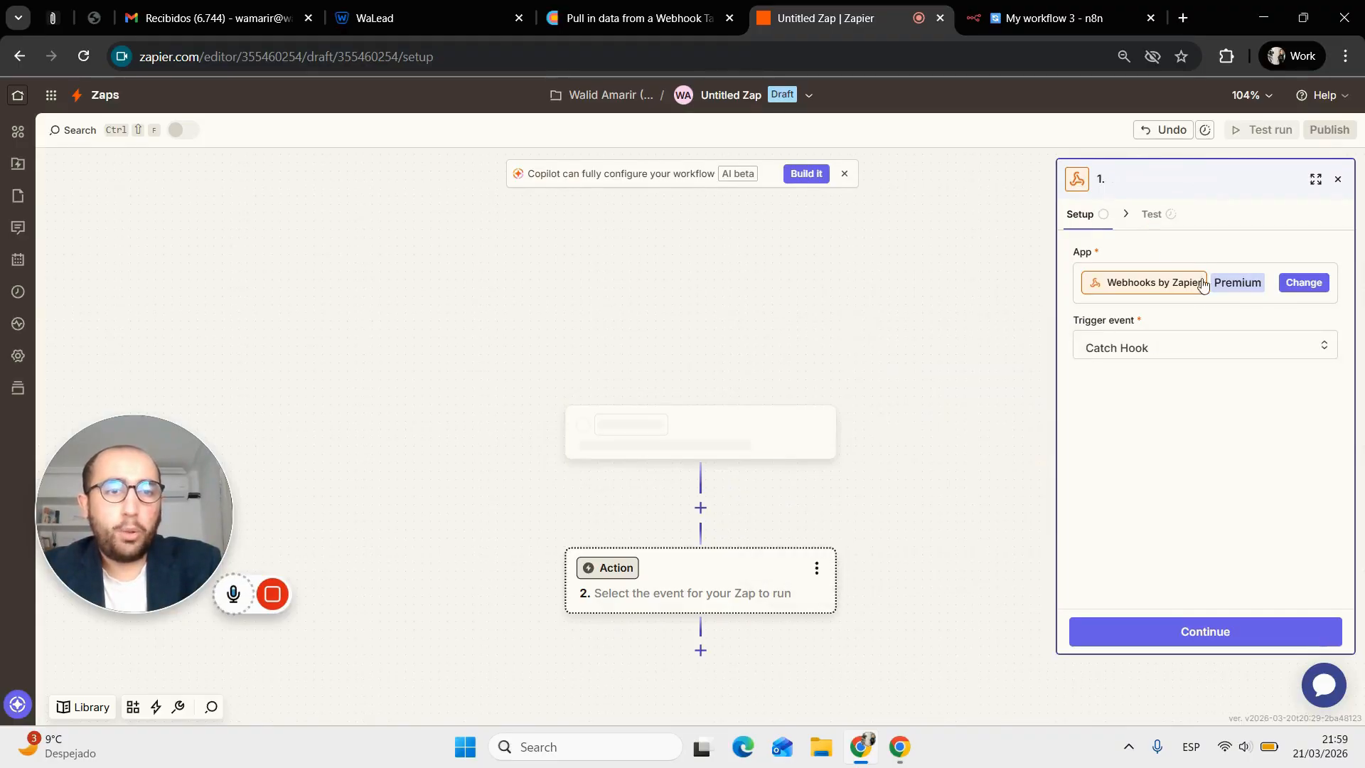
pyautogui.click(1169, 220)
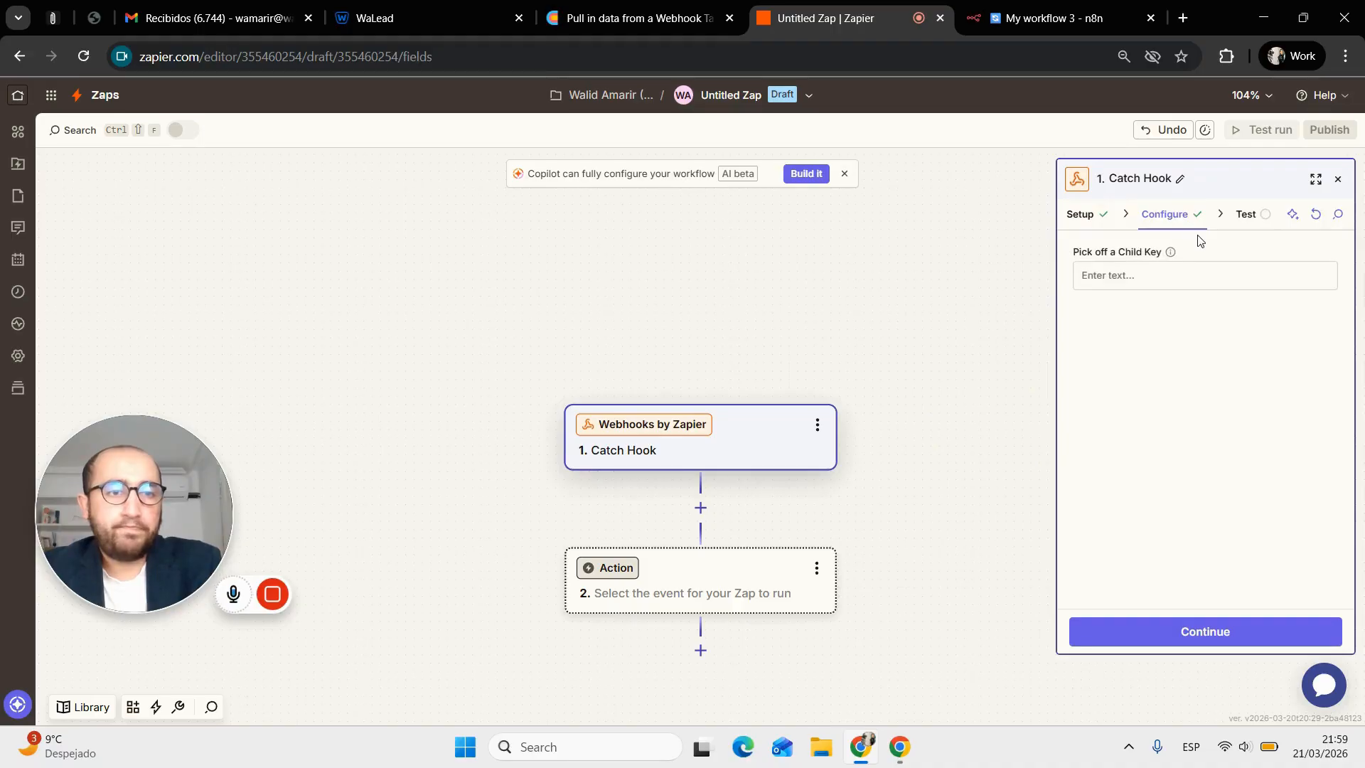
# Copy the Catch Hook's custom webhook URL from the trigger test section
pyautogui.click(1240, 216)
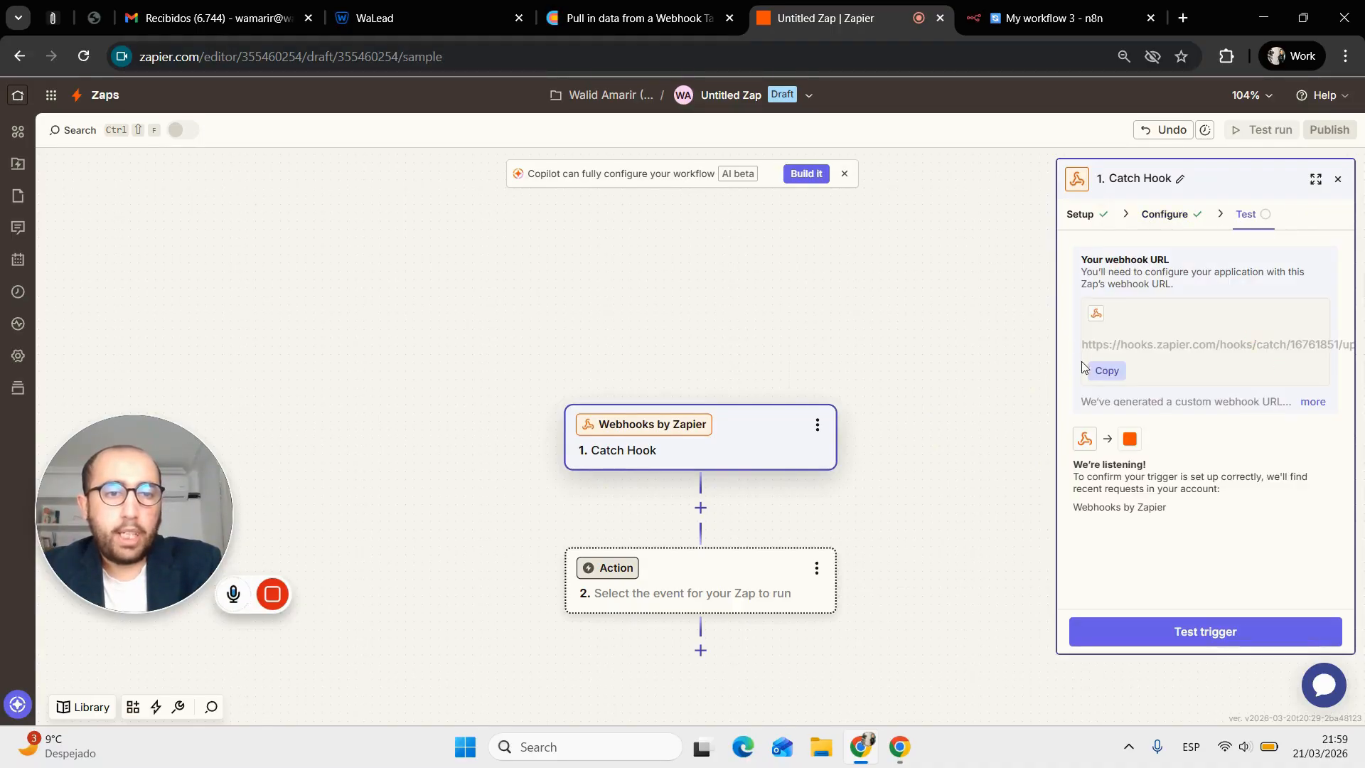
pyautogui.click(1104, 372)
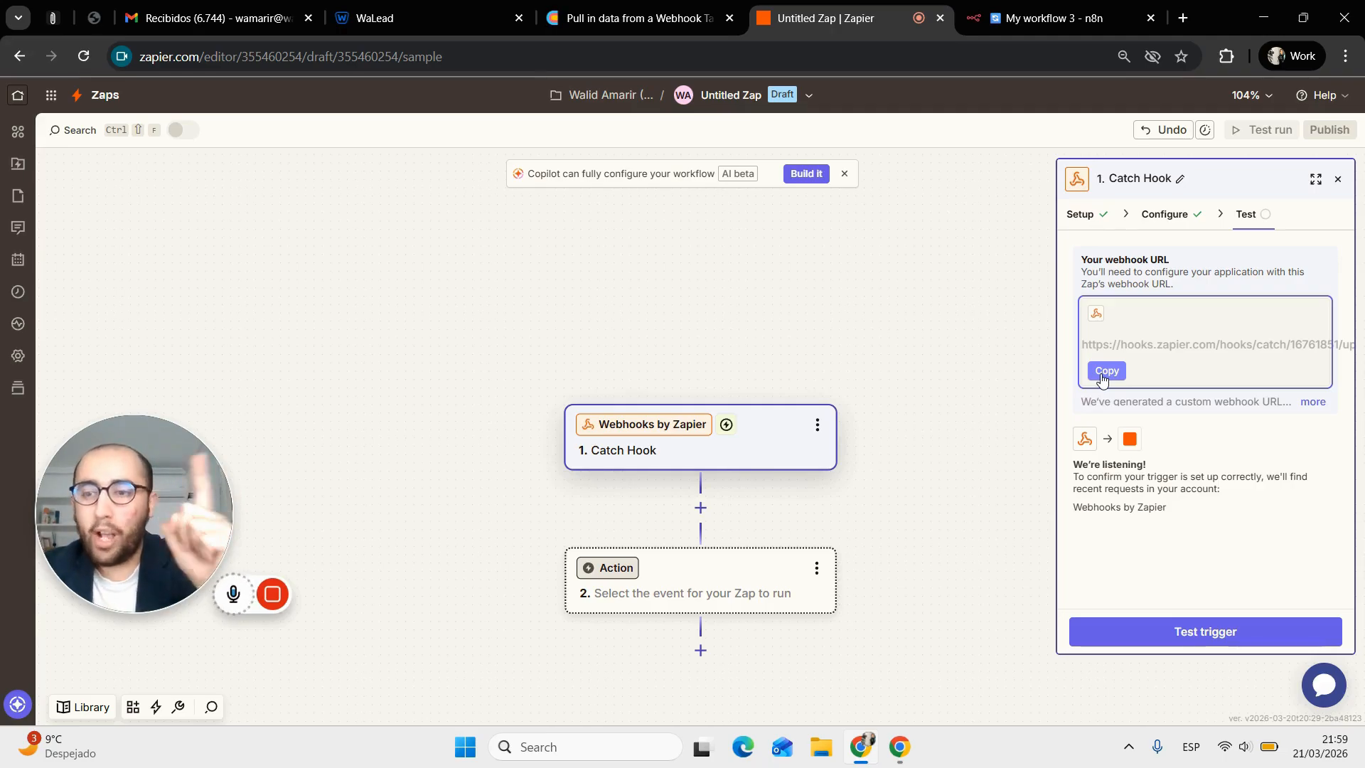
pyautogui.click(1080, 216)
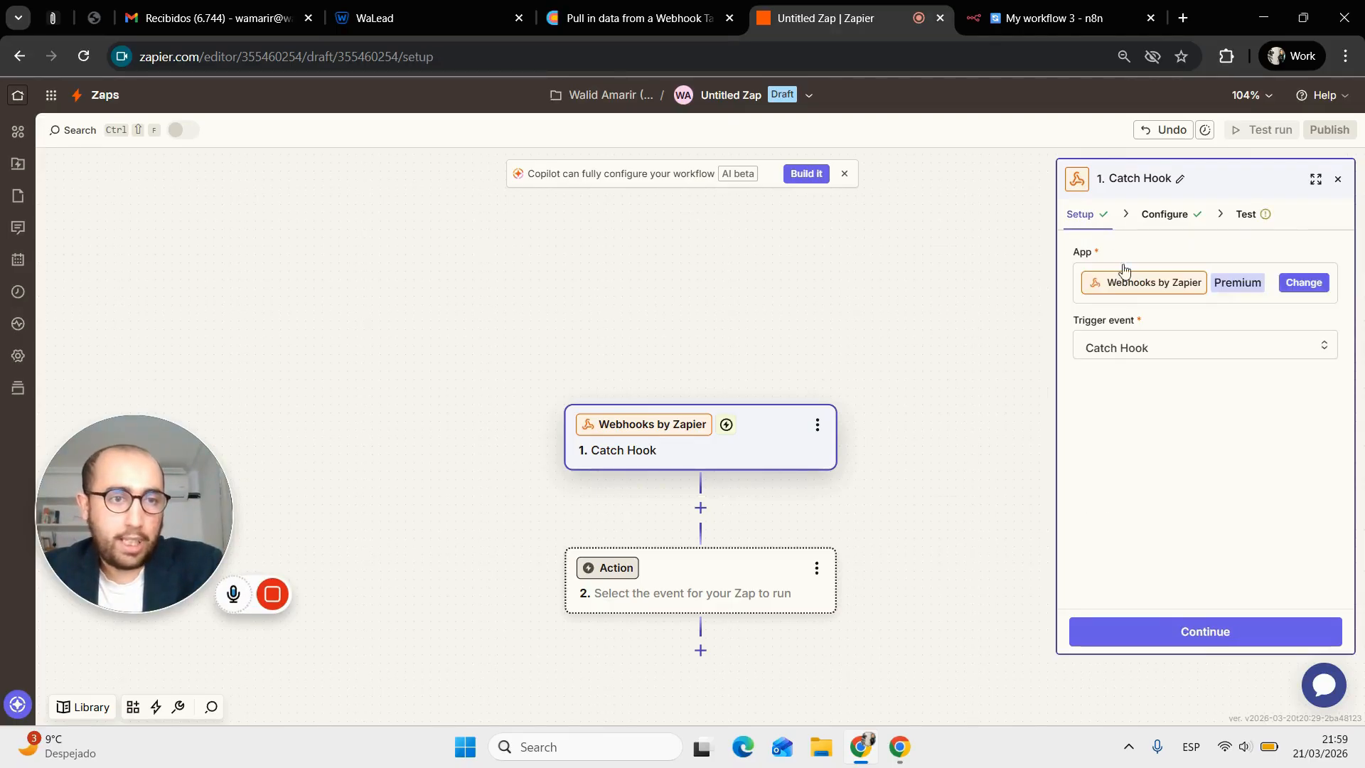
pyautogui.click(1295, 283)
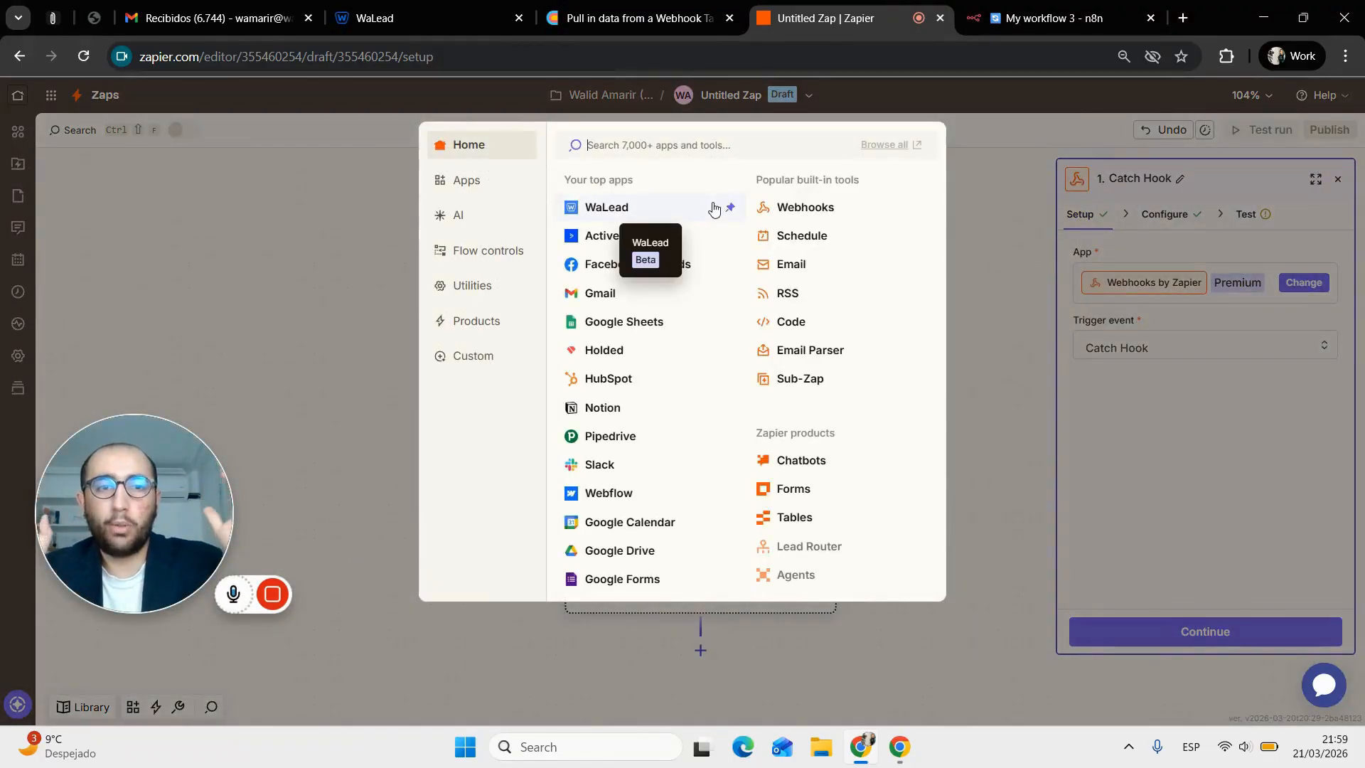
# Switch the Zap trigger to WaLead's Campaign Has Ran Out of Leads event
pyautogui.click(664, 209)
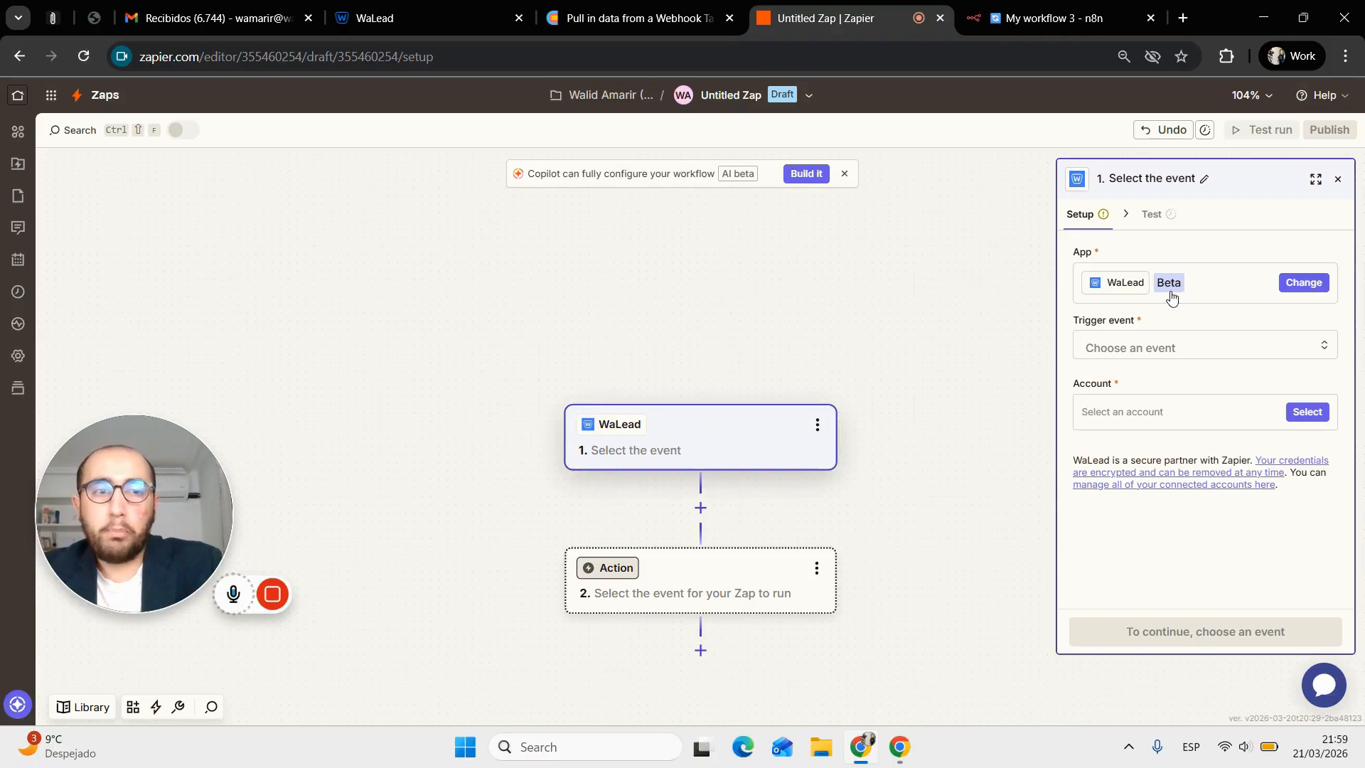
pyautogui.click(1140, 345)
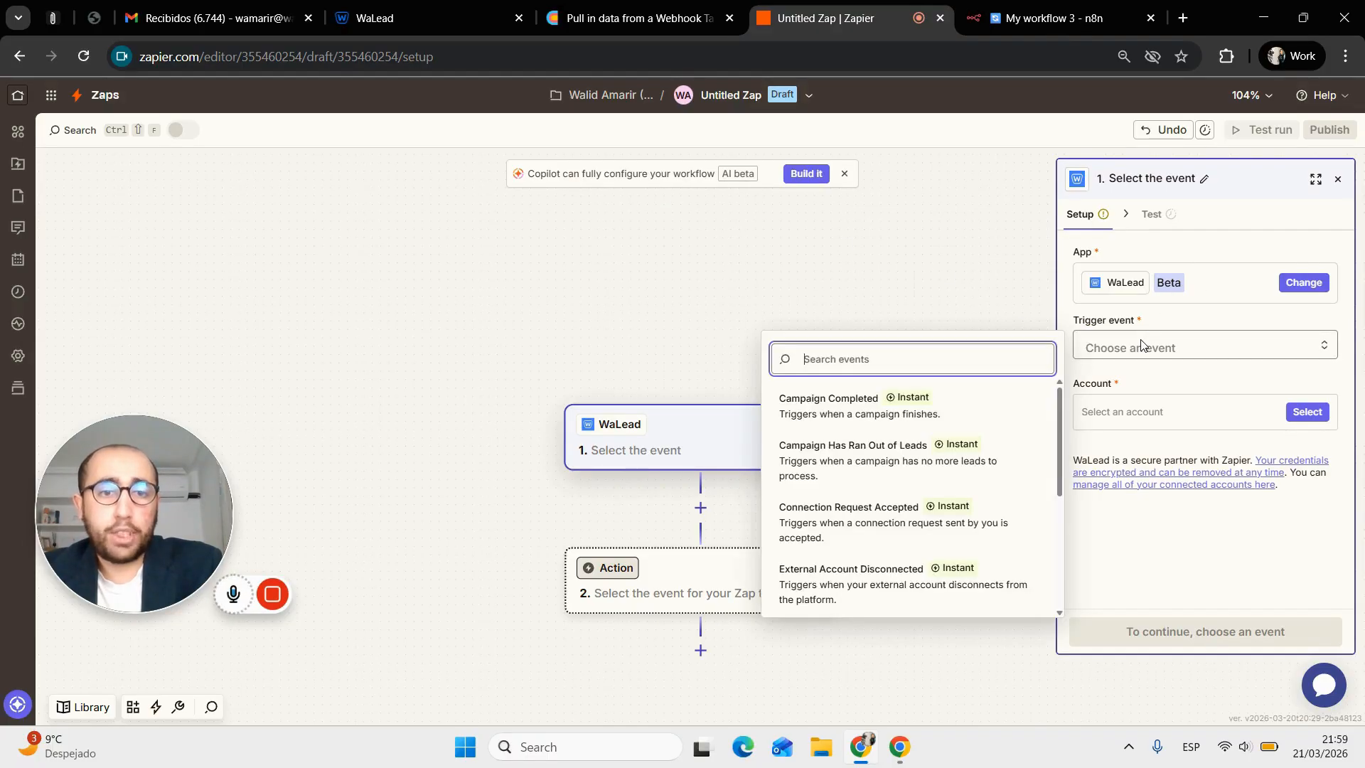
pyautogui.scroll(-5, 895, 511)
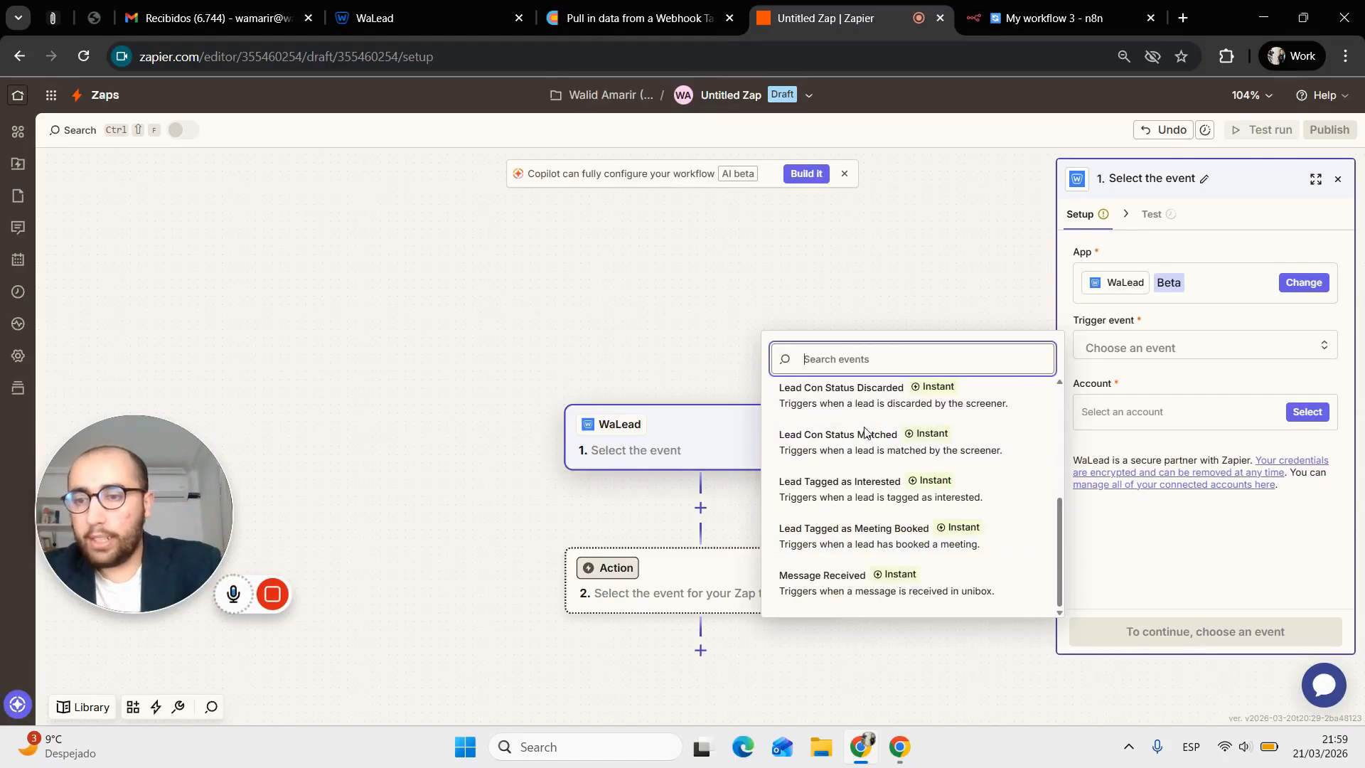
pyautogui.scroll(5, 854, 427)
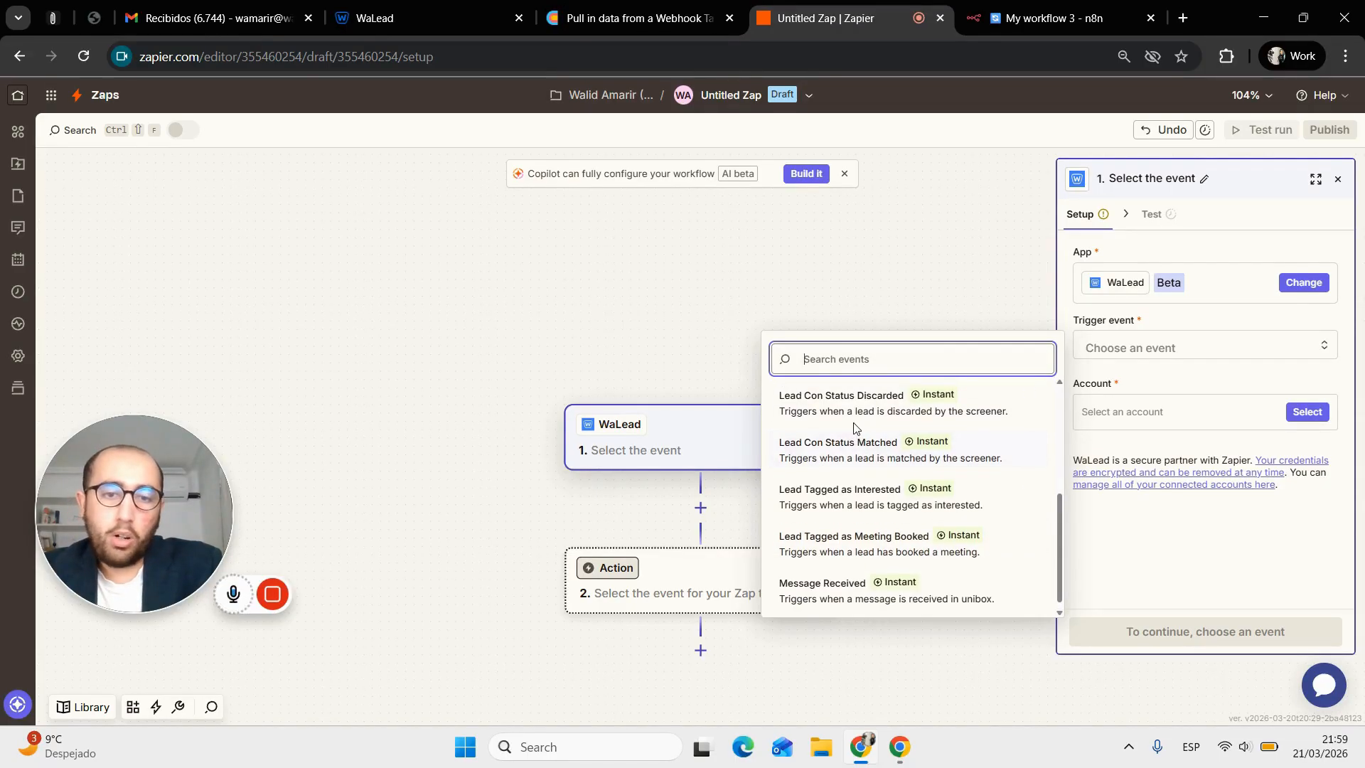
pyautogui.click(875, 470)
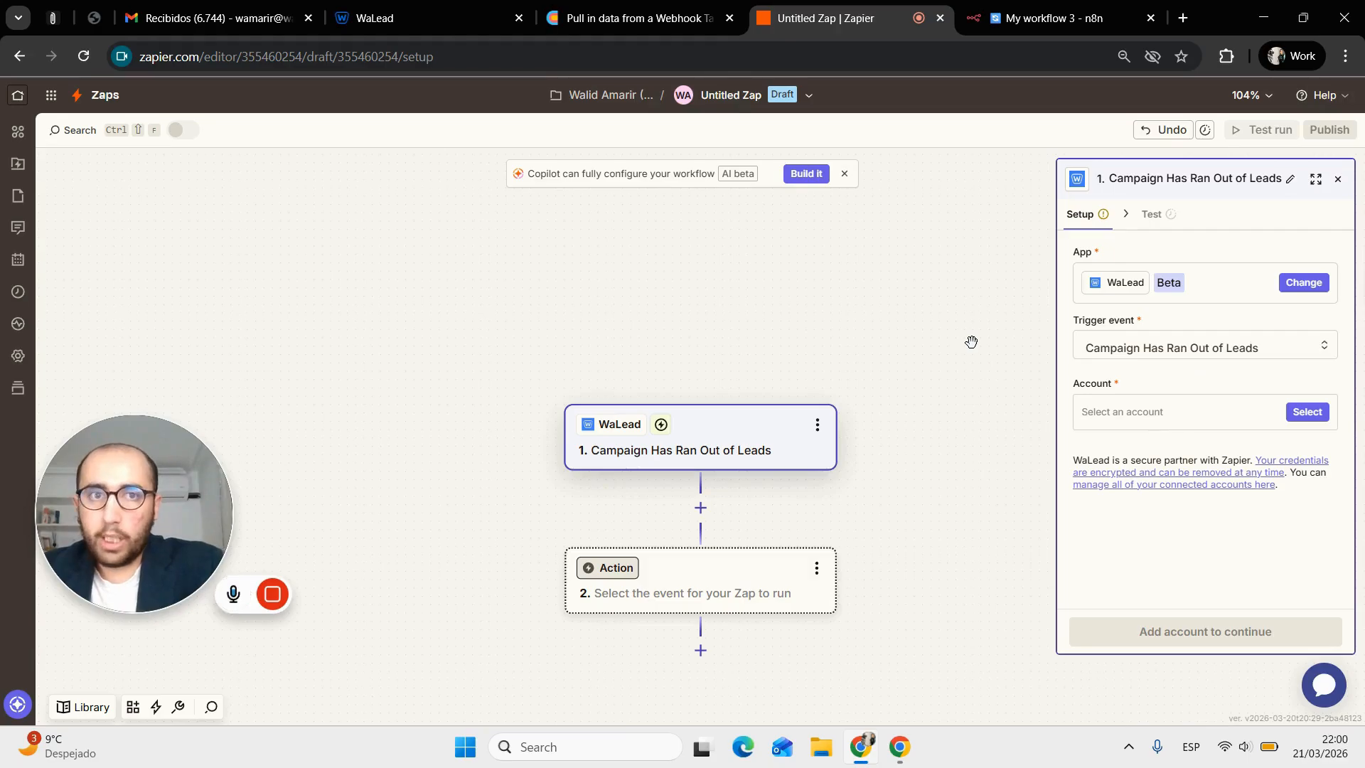
pyautogui.click(1016, 6)
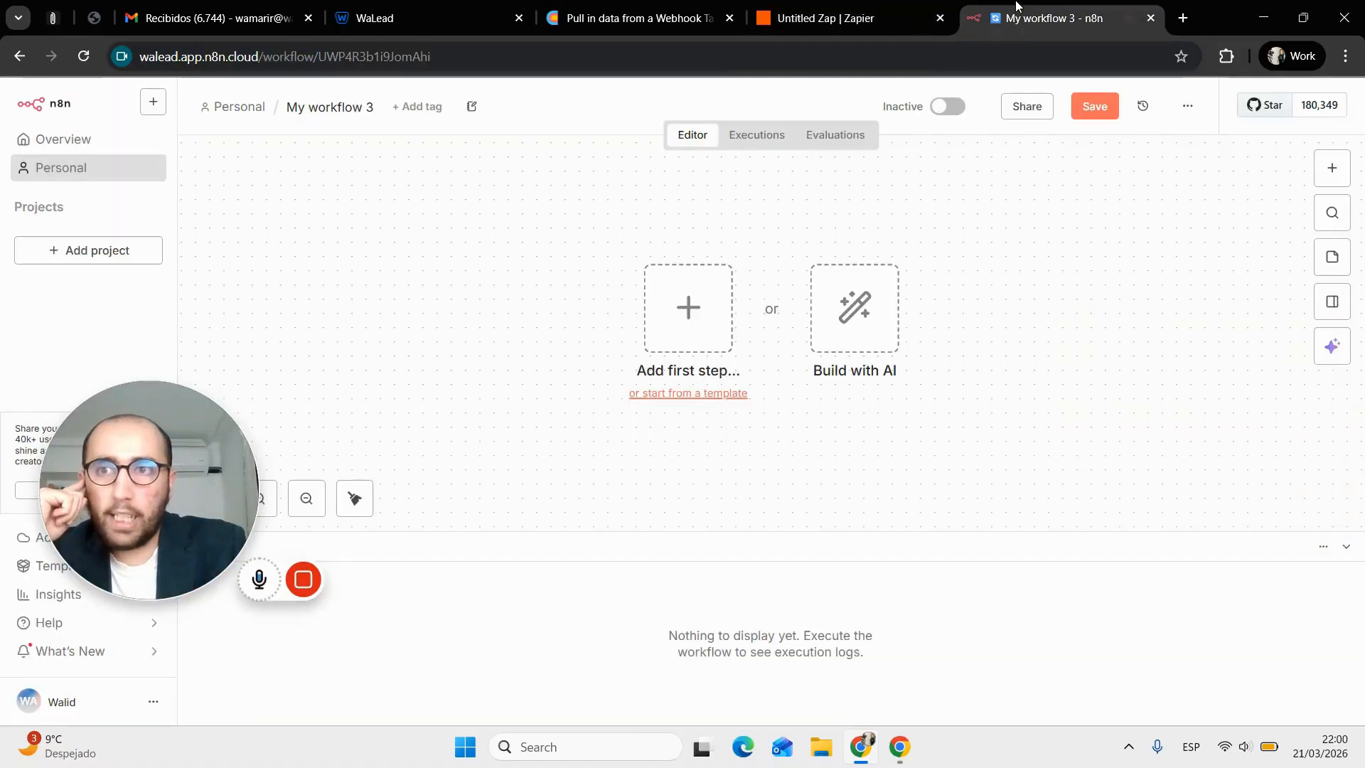
# Start My workflow 3 with a Webhook trigger, copy its test URL, and show the production URL
pyautogui.click(686, 313)
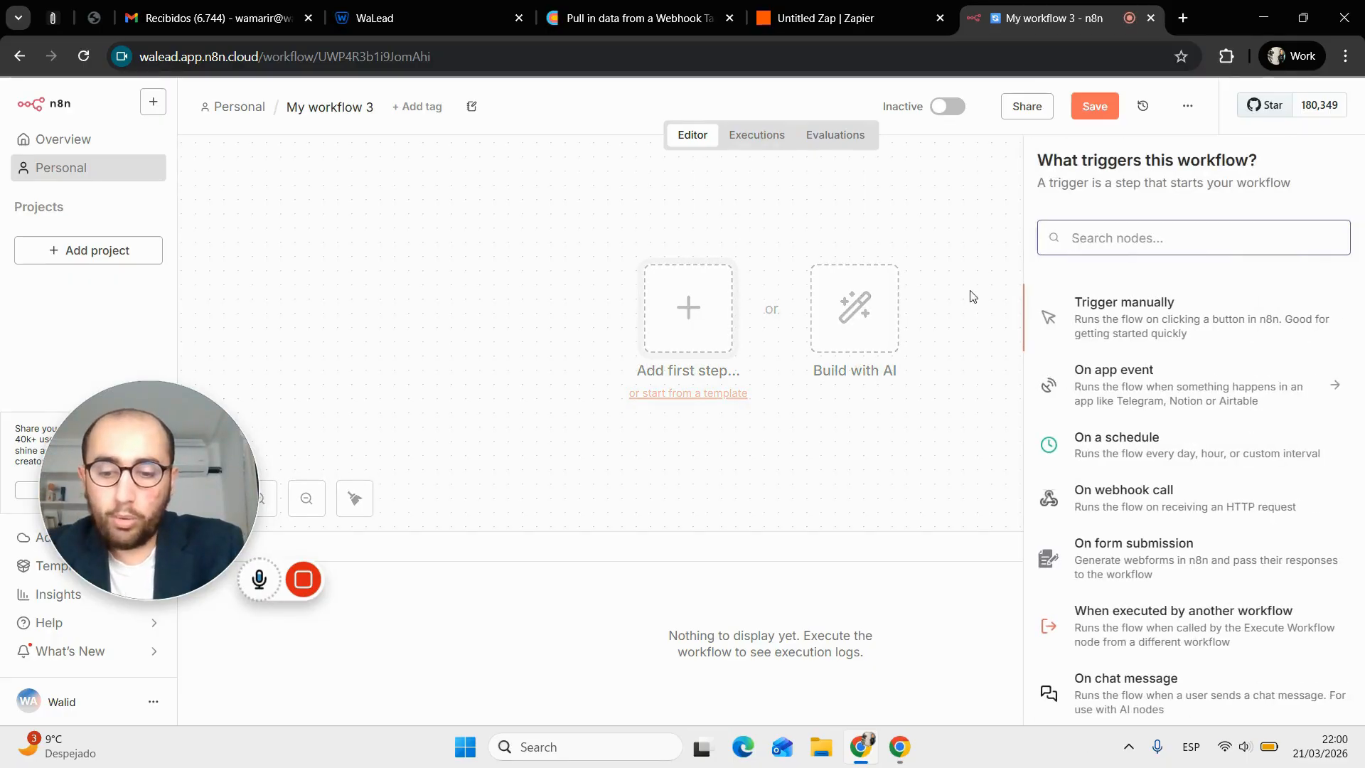
pyautogui.write('webb')
pyautogui.press('BackSpace')
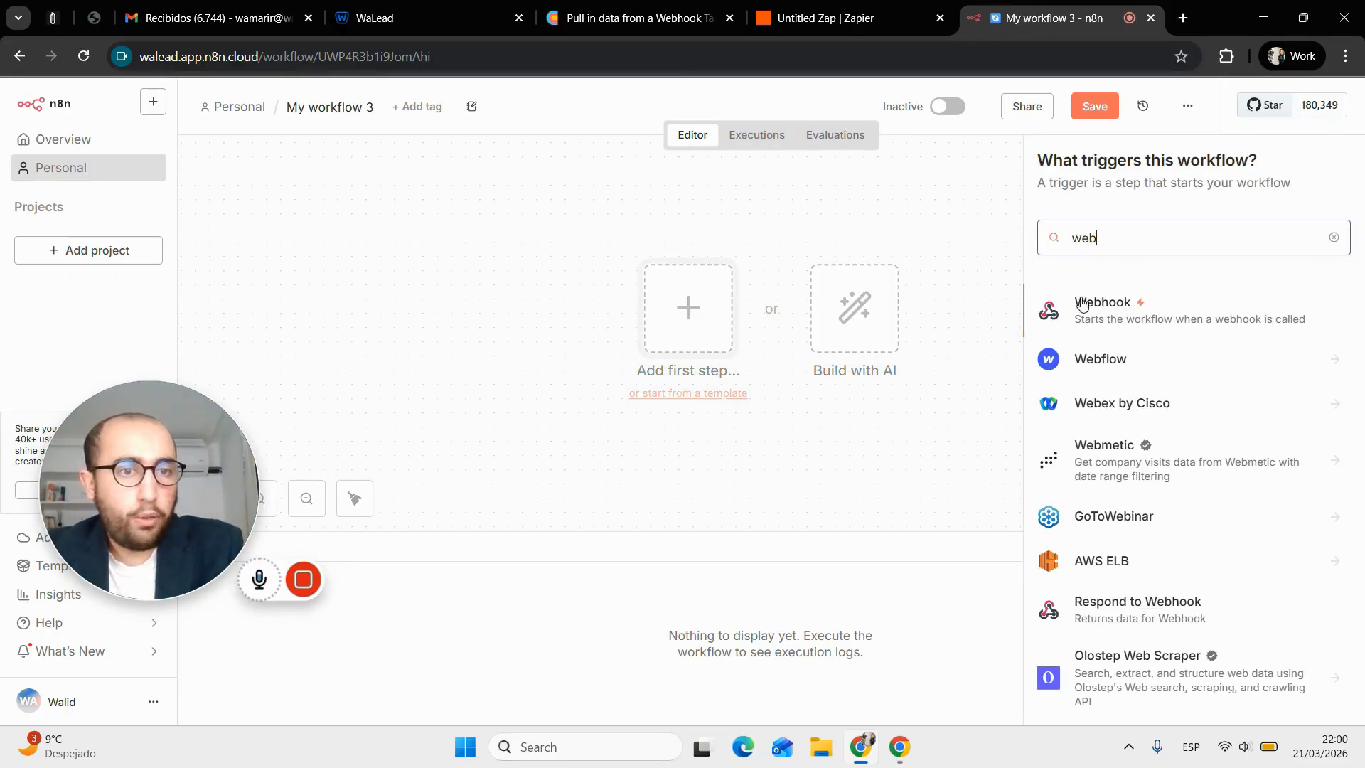
pyautogui.click(1125, 305)
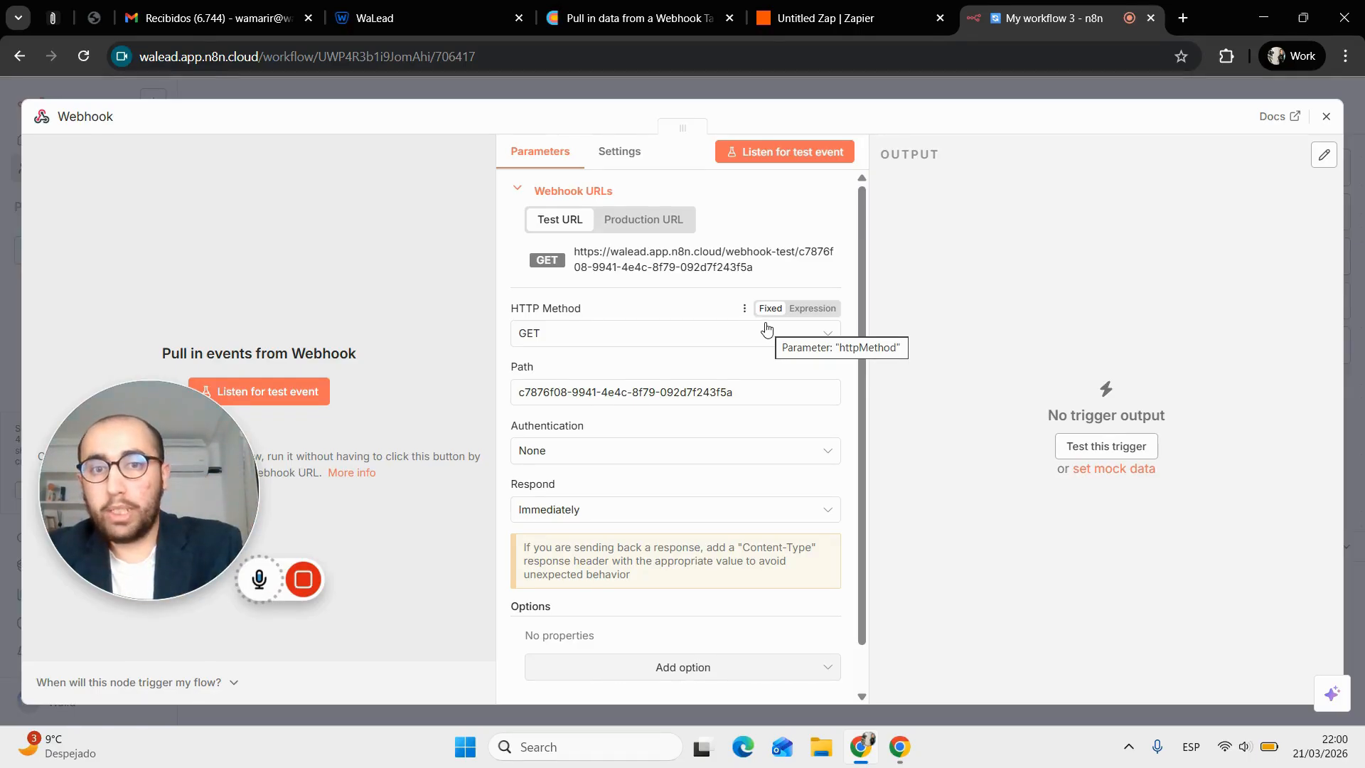
pyautogui.click(677, 265)
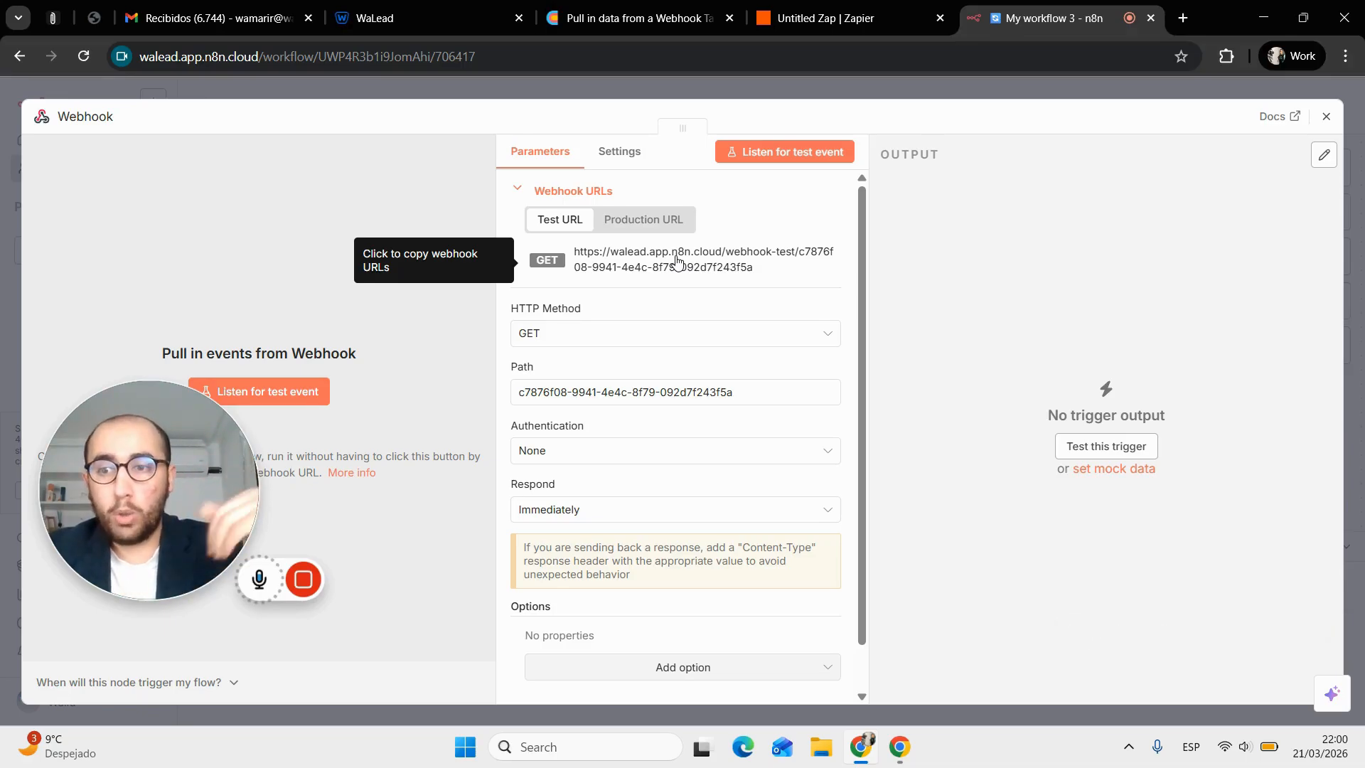
pyautogui.click(657, 219)
# In WaLead, close the lead panel and bring up the subscribed webhooks under Settings > API & Integrations
pyautogui.click(426, 16)
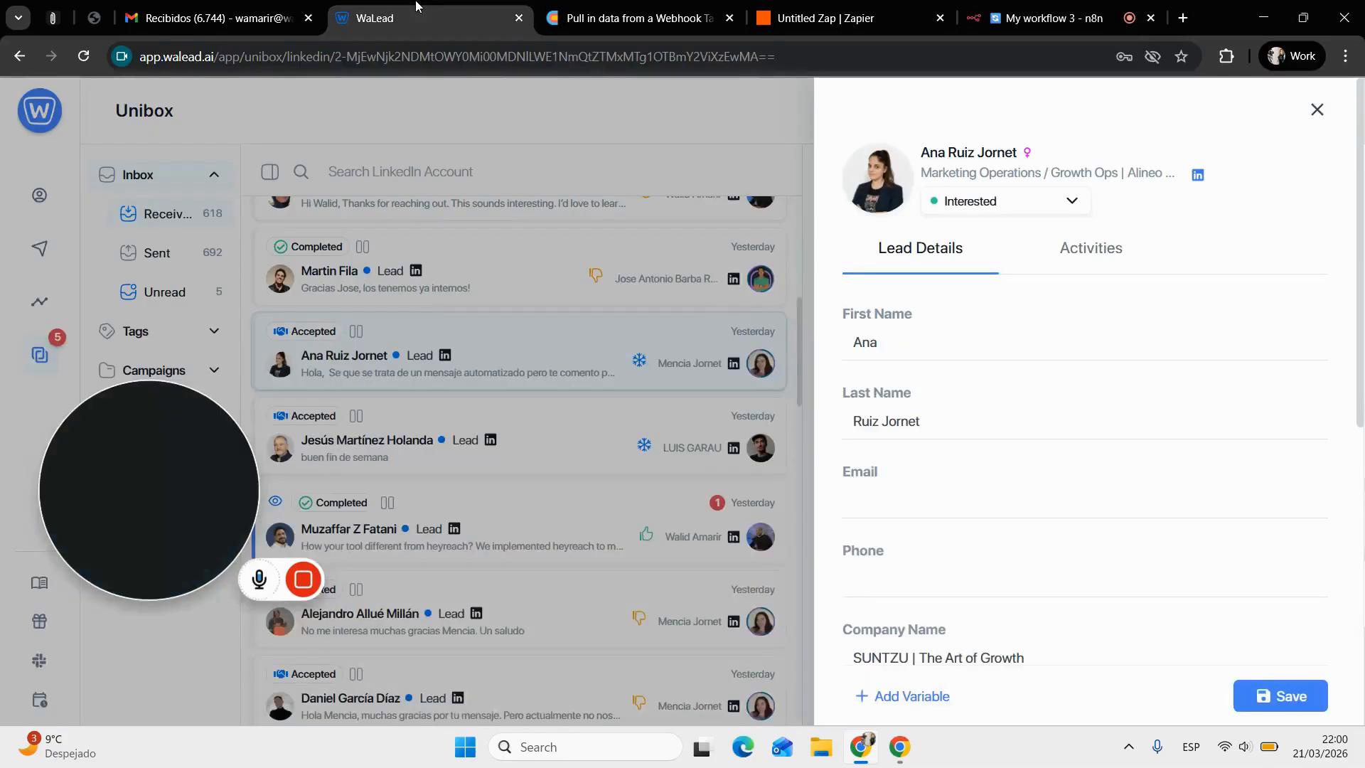
pyautogui.click(1315, 108)
pyautogui.click(1313, 122)
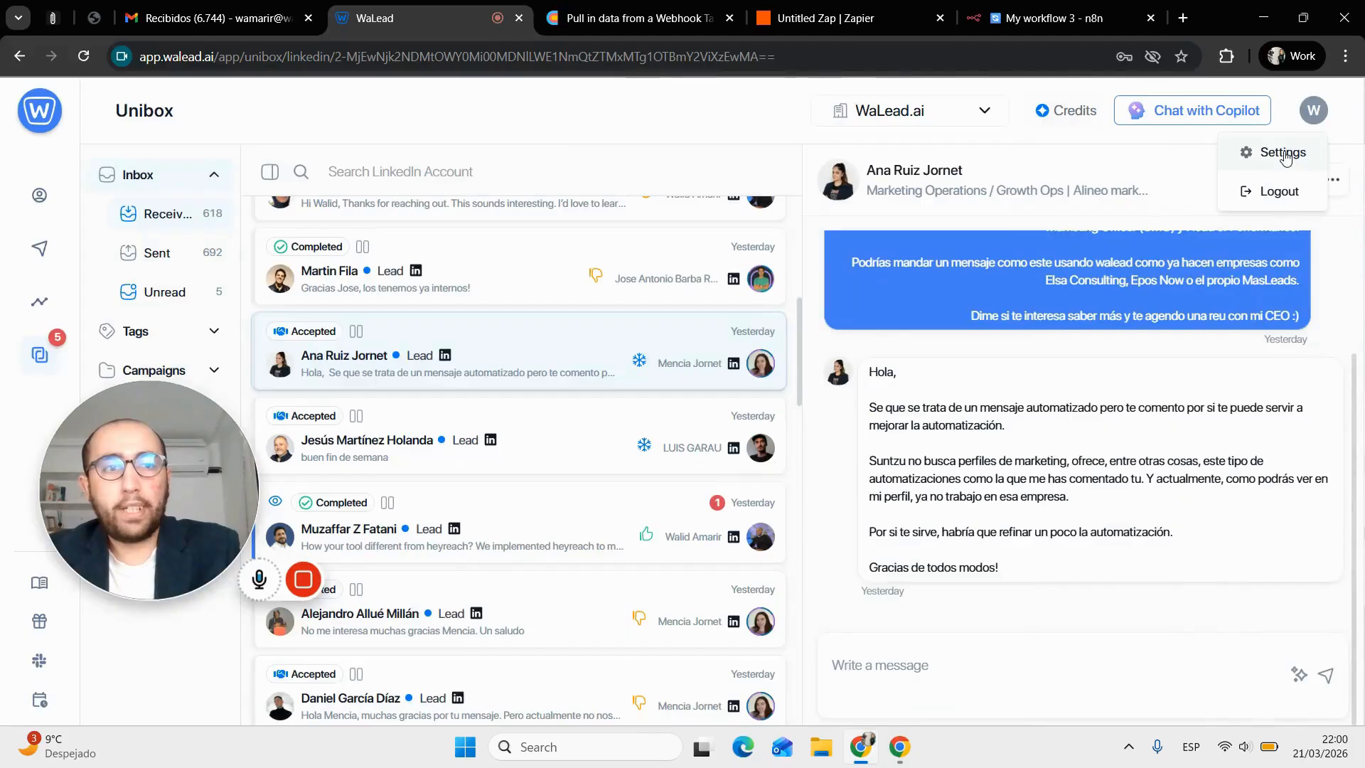
pyautogui.click(1264, 146)
pyautogui.click(616, 198)
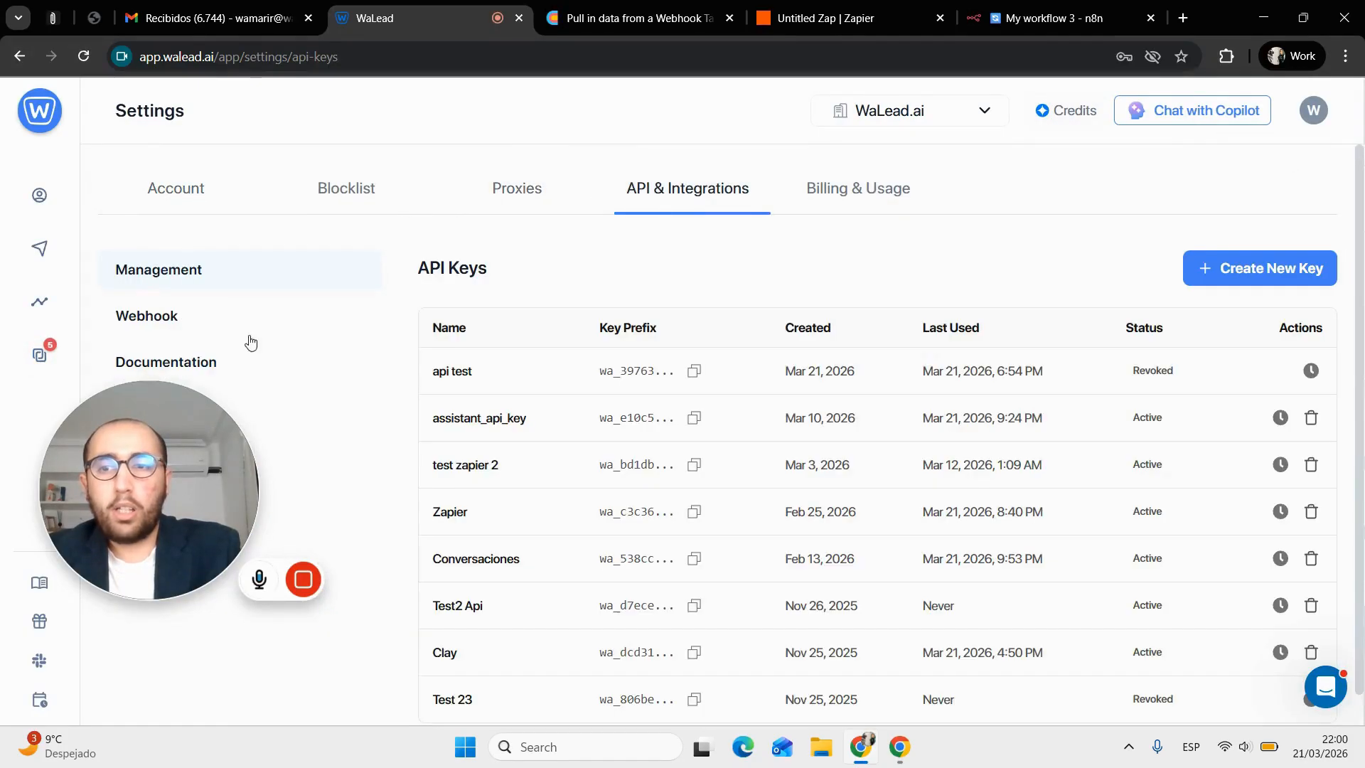
pyautogui.click(204, 329)
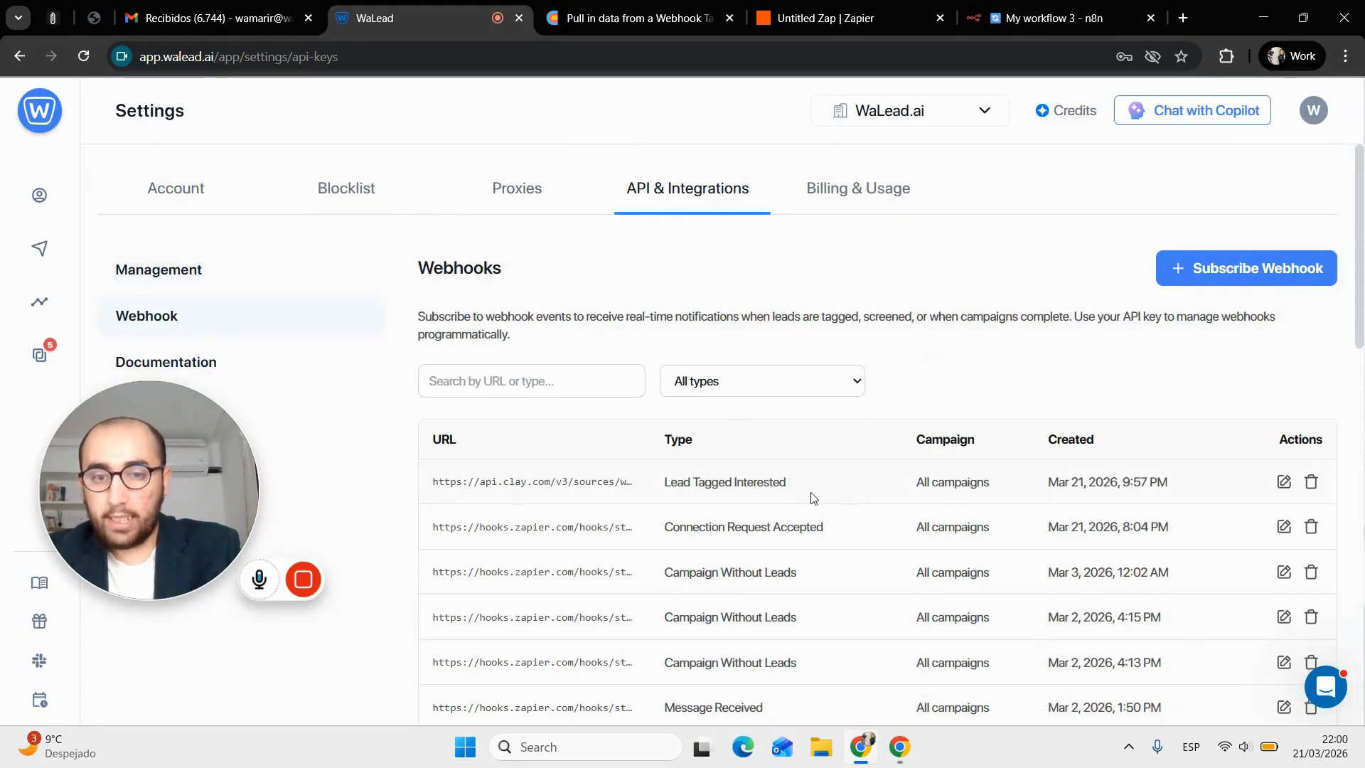
# Replace the Lead Tagged Interested webhook's Clay endpoint with the pasted n8n URL and save it
pyautogui.click(1282, 483)
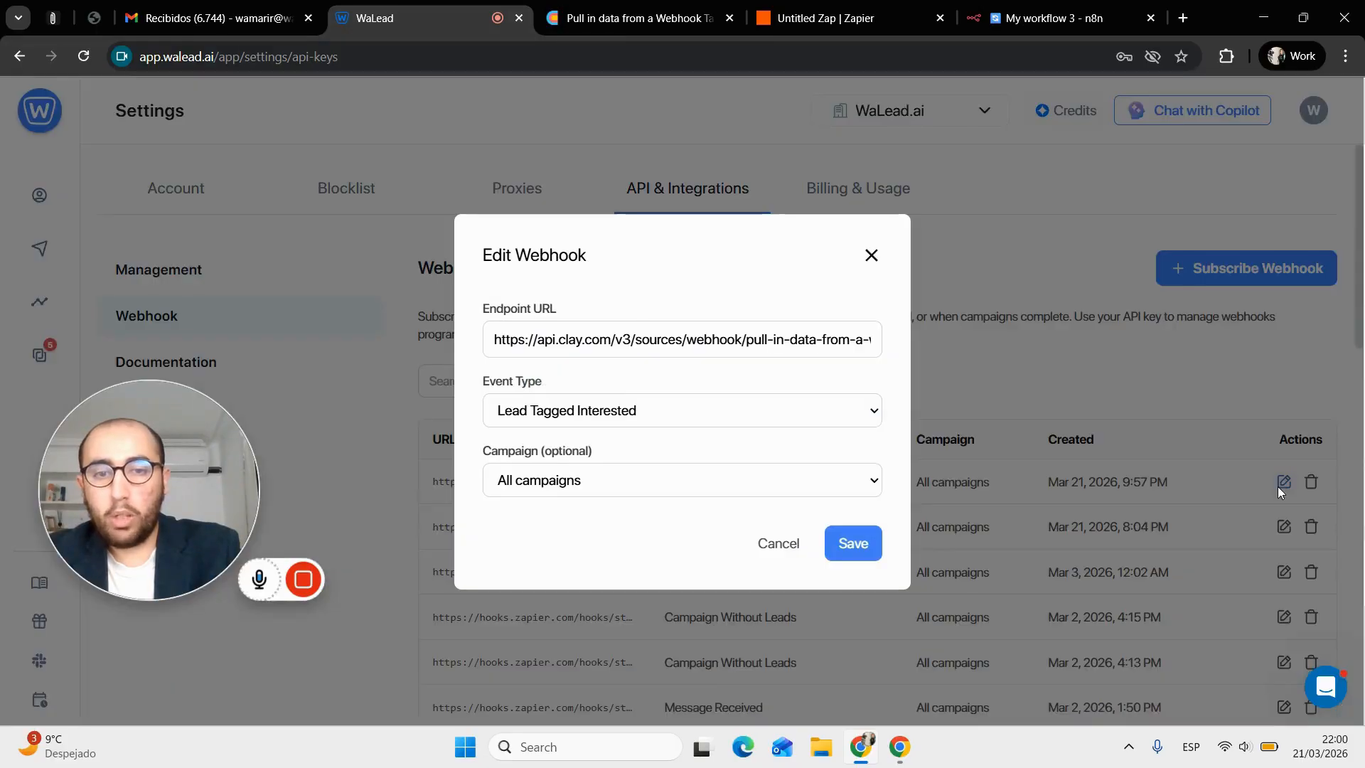
pyautogui.tripleClick(679, 350)
pyautogui.press('BackSpace')
pyautogui.hotkey('ctrl', 'v')
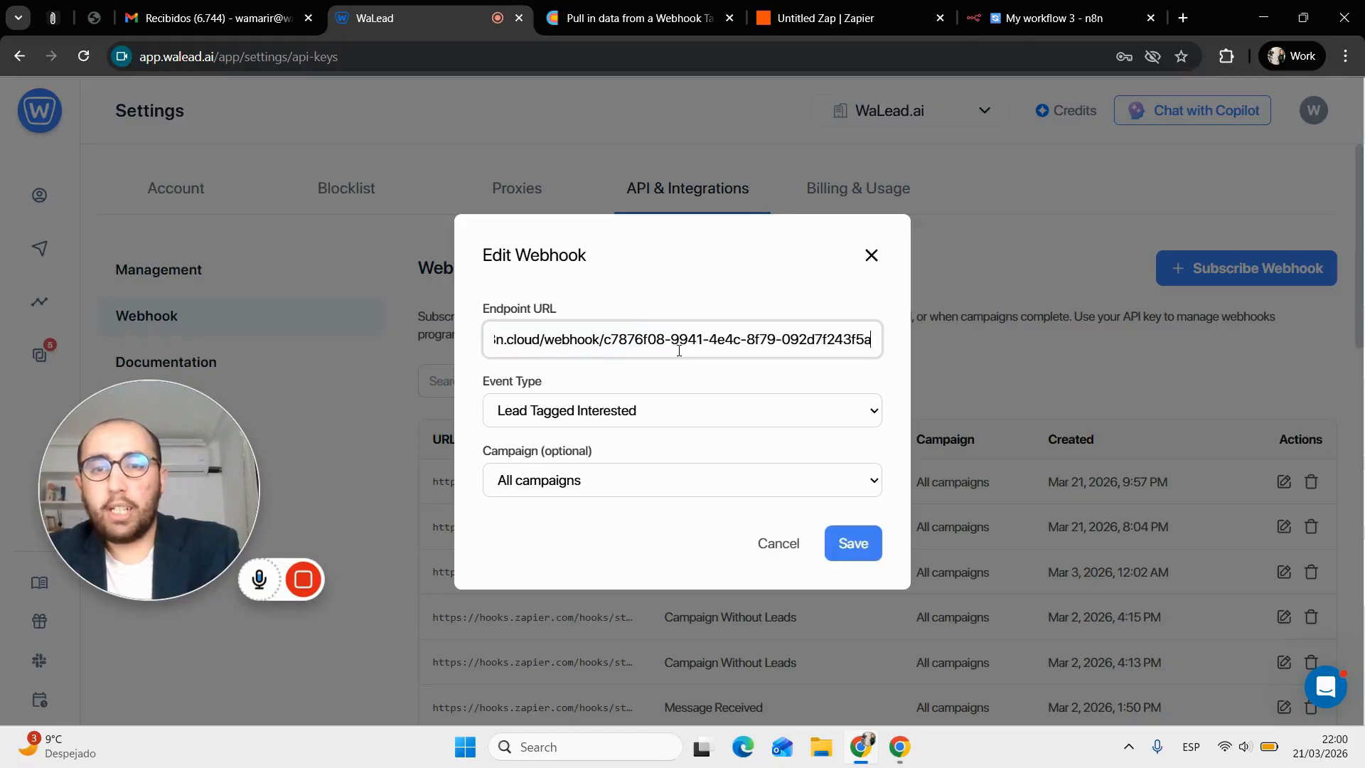
pyautogui.click(853, 541)
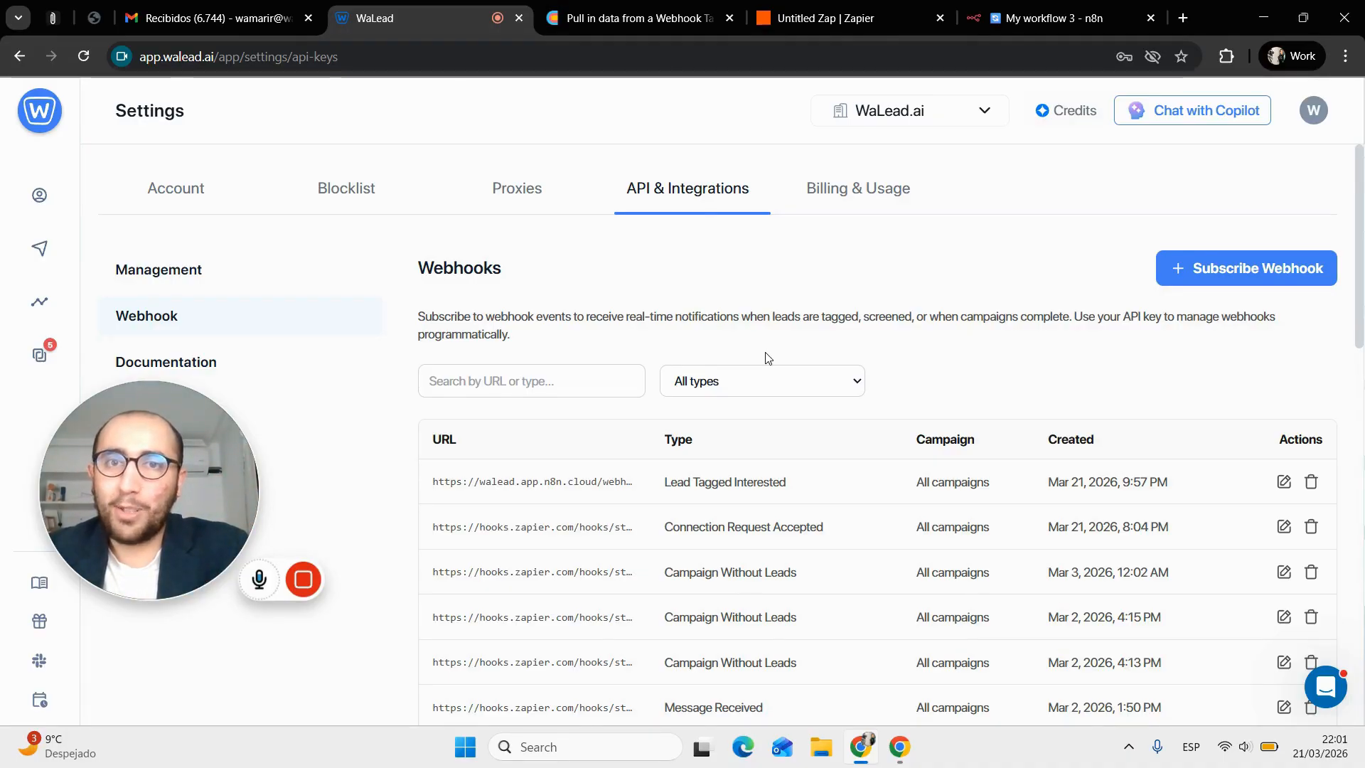
pyautogui.click(303, 578)
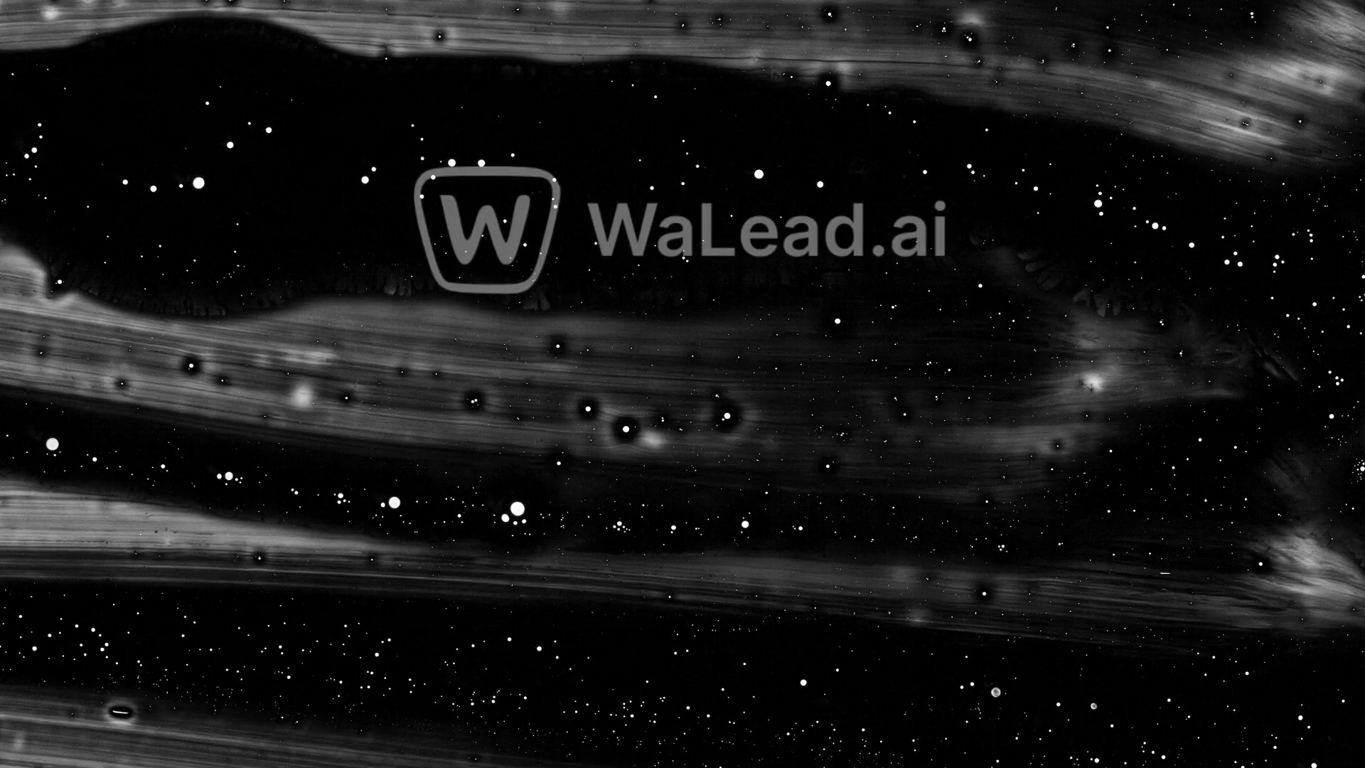